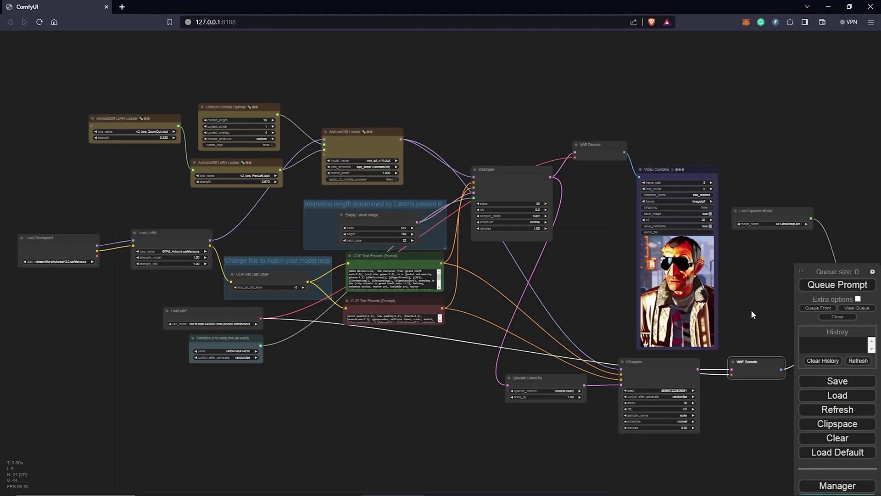
Clear the current workflow from the canvas
click(836, 440)
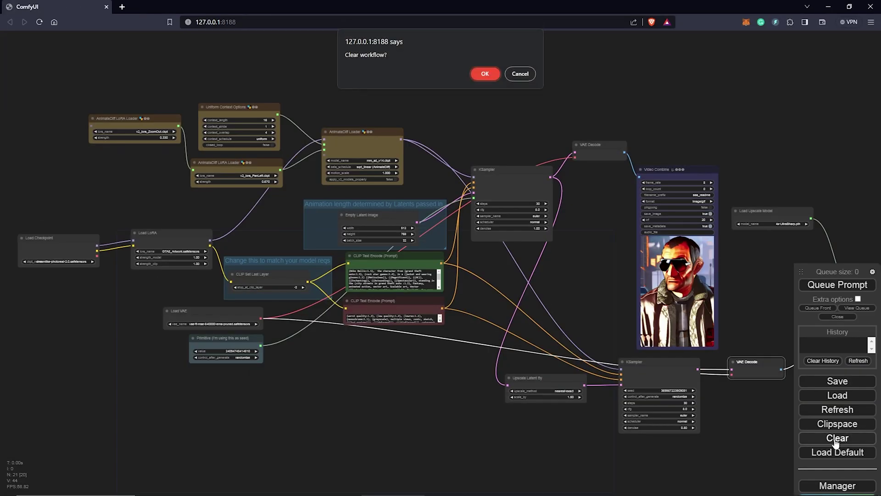
click(484, 73)
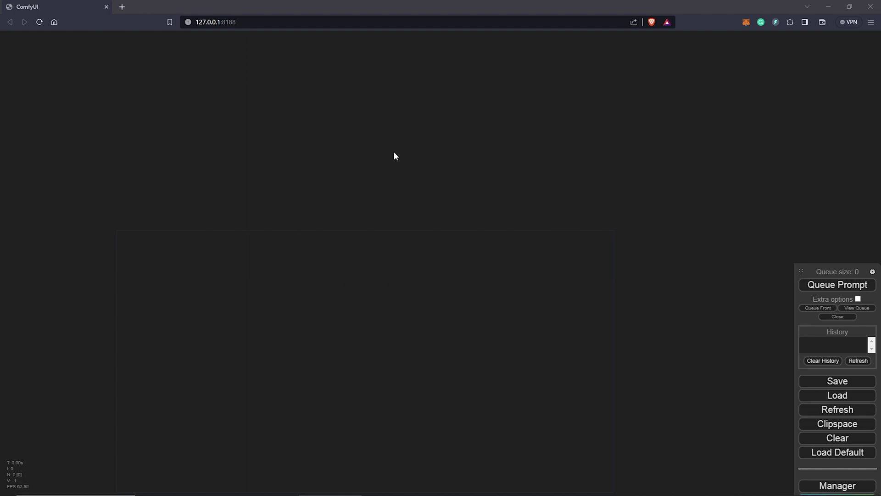
Open the Kosinkadink ComfyUI-AnimateDiff-Evolved GitHub page in a new browser tab
click(122, 6)
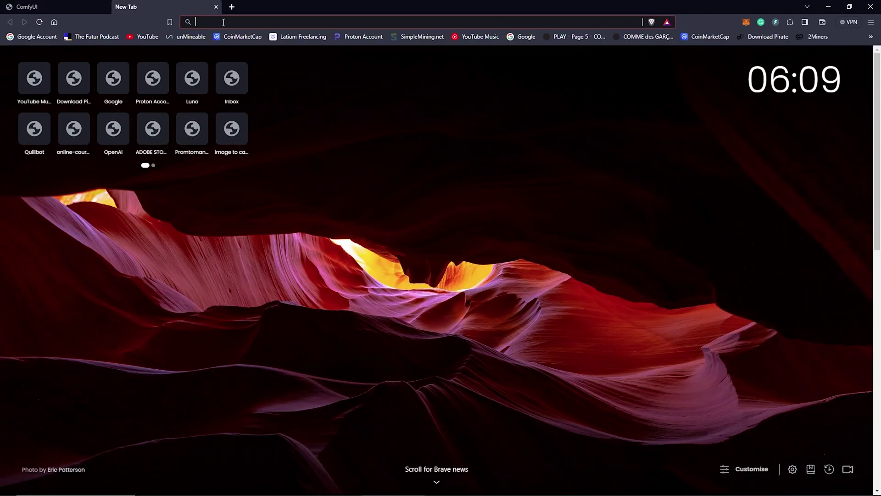
right_click(224, 22)
click(261, 86)
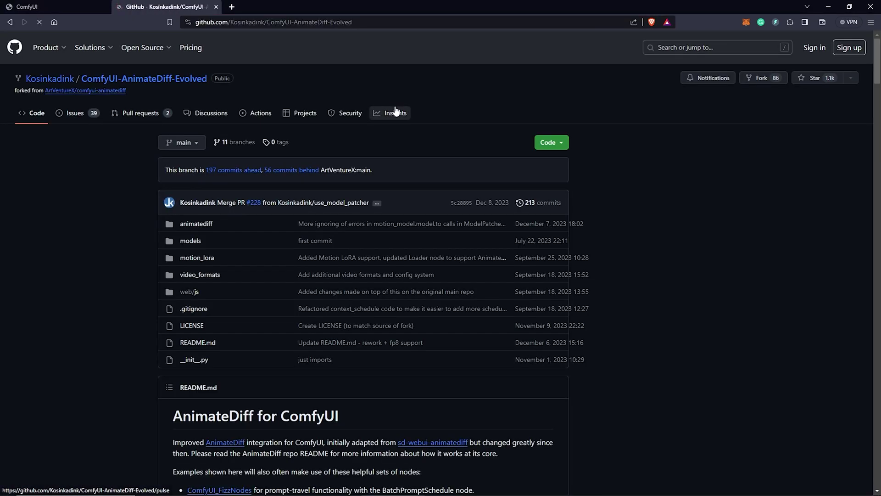
Save the README's workflow image for the txt2img 32 frame animation with 16 context_length, PanLeft and ZoomOut Motion LoRAs
scroll(166, 235, down, 20)
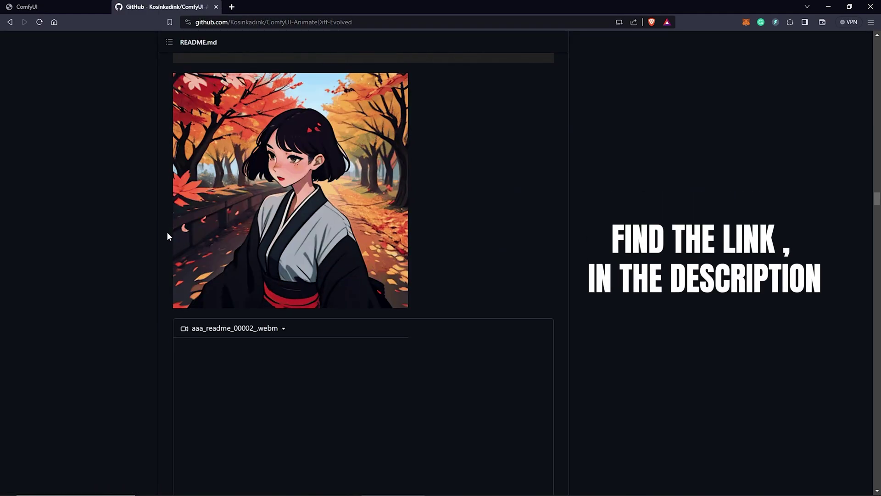
scroll(167, 236, down, 5)
scroll(166, 231, down, 1)
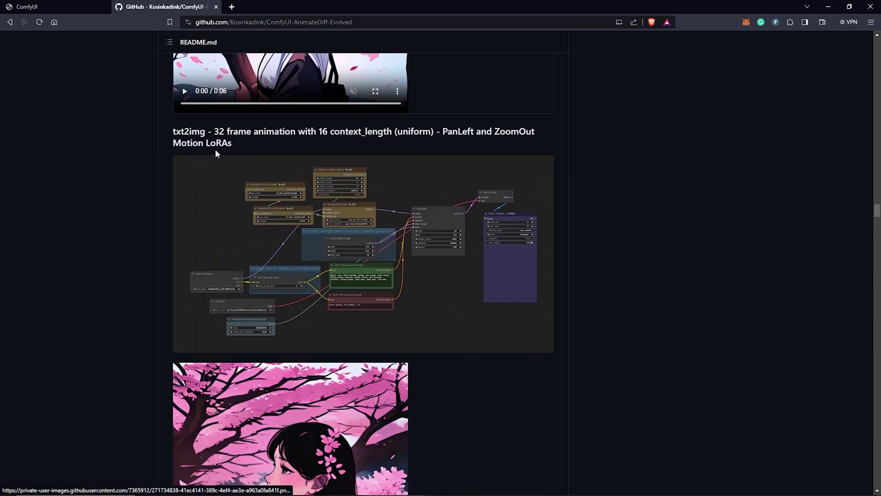
right_click(381, 192)
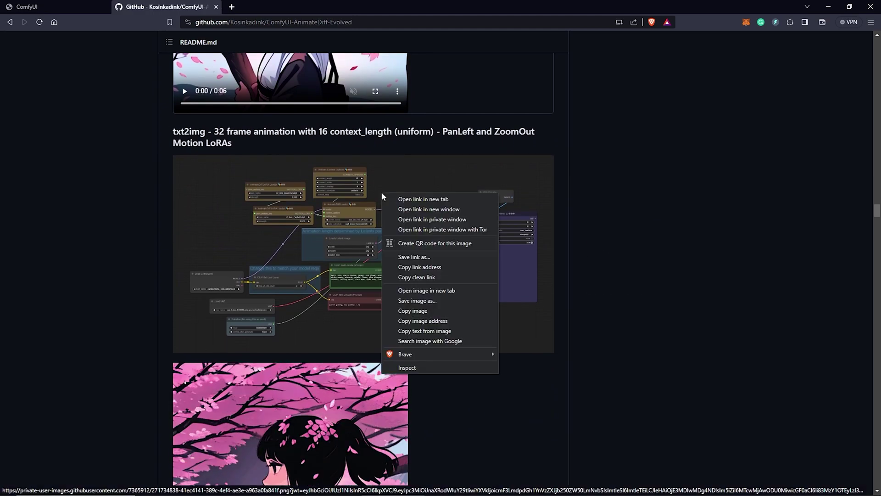
click(426, 301)
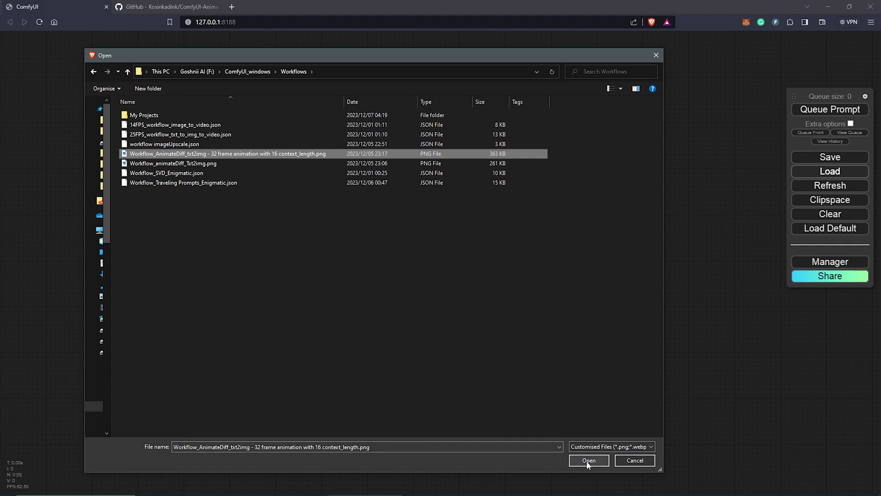
Load the workflow file "Workflow_AnimateDiff_txt2img - 32 frame animation with 16 context_length.png" and dismiss the missing-node notice
click(589, 460)
scroll(619, 246, down, 4)
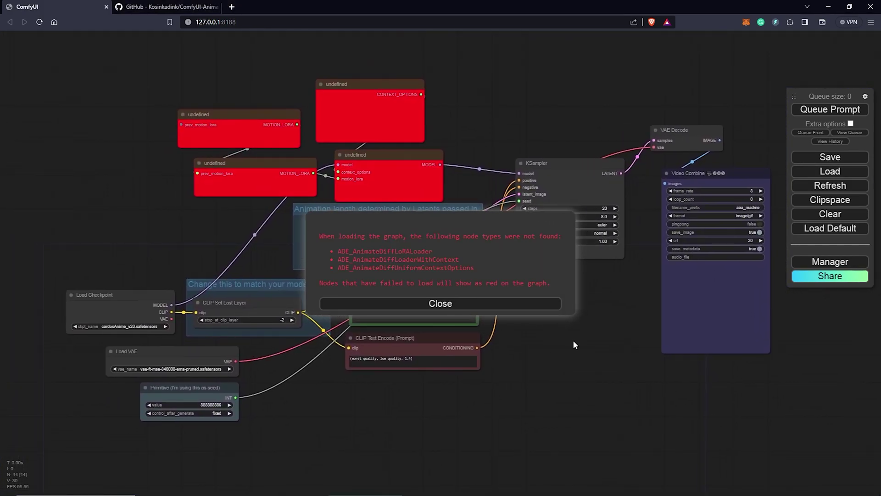
drag(545, 338, 511, 329)
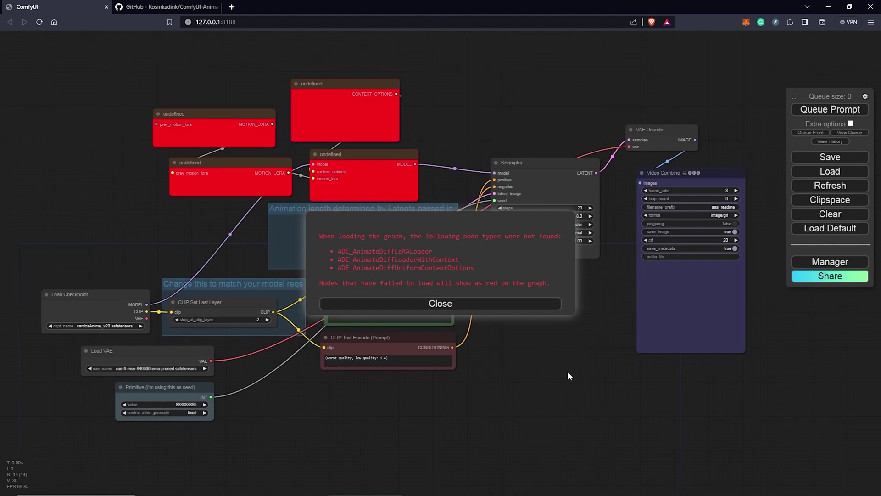
click(470, 304)
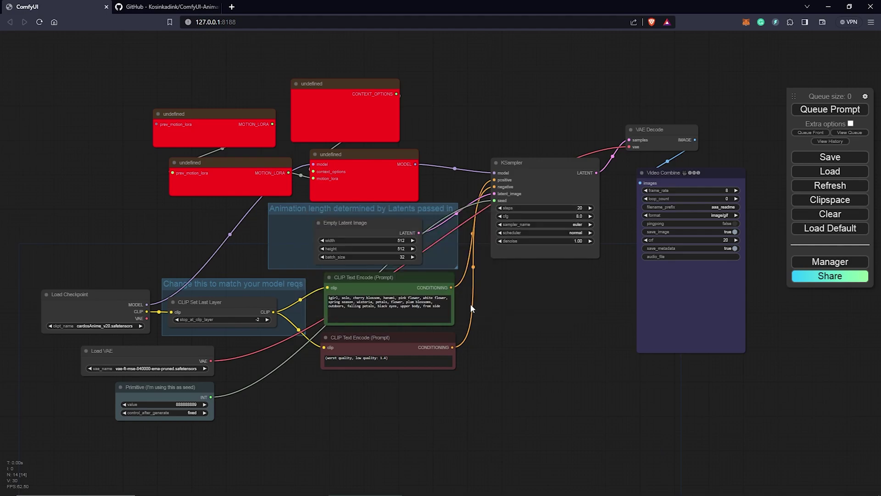
Install the missing custom node AnimateDiff Evolved through the ComfyUI Manager
click(842, 263)
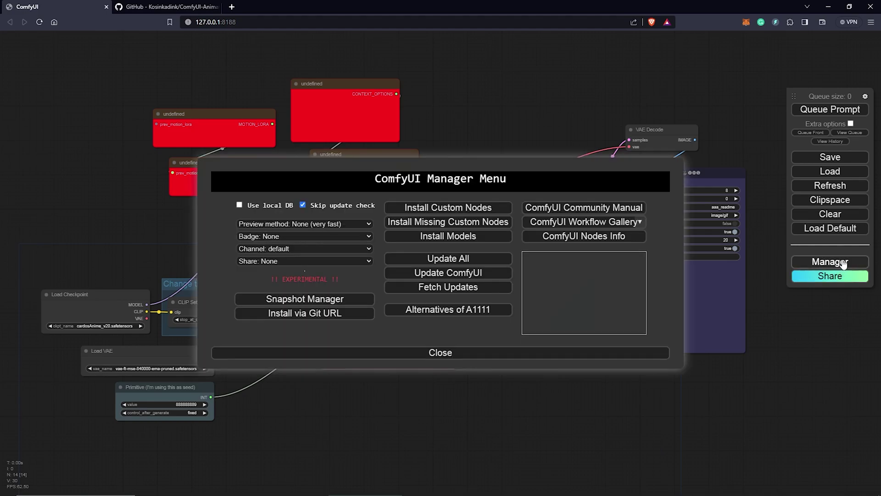
click(428, 224)
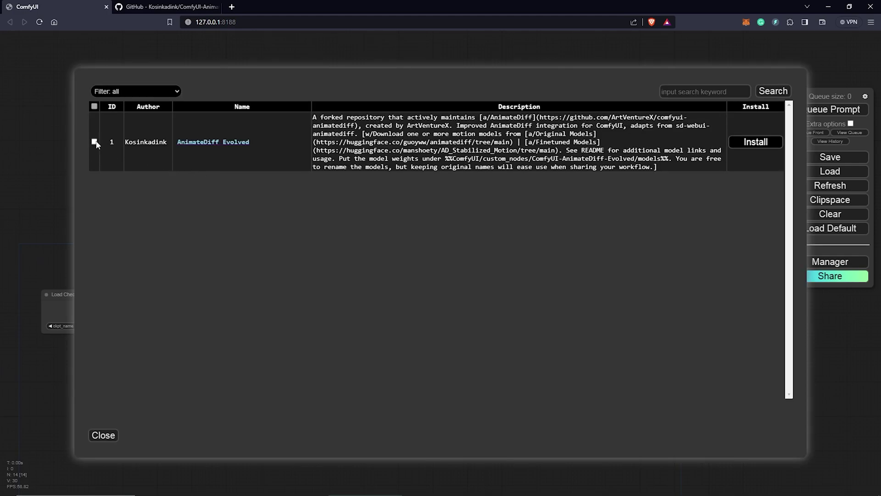
click(95, 142)
click(756, 142)
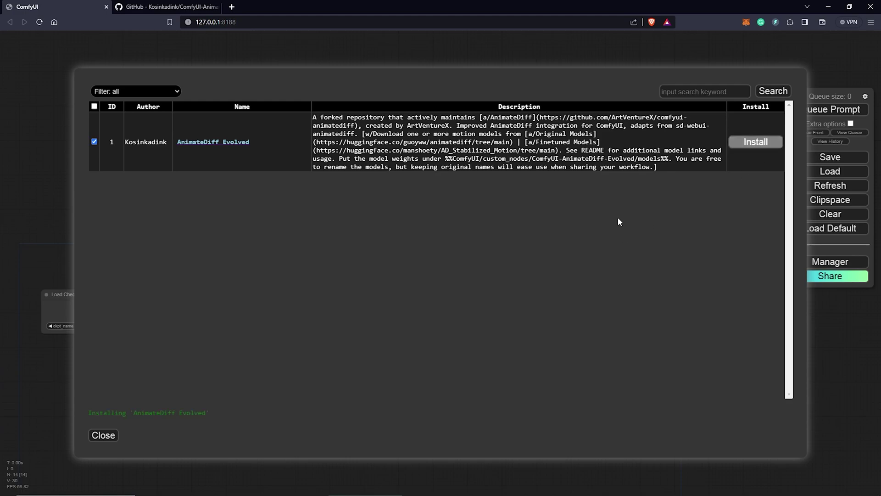
drag(88, 413, 202, 409)
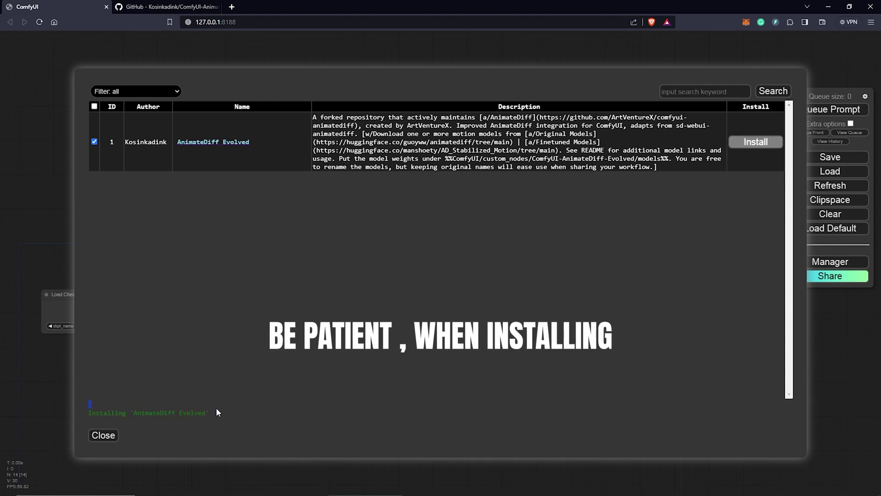
click(103, 436)
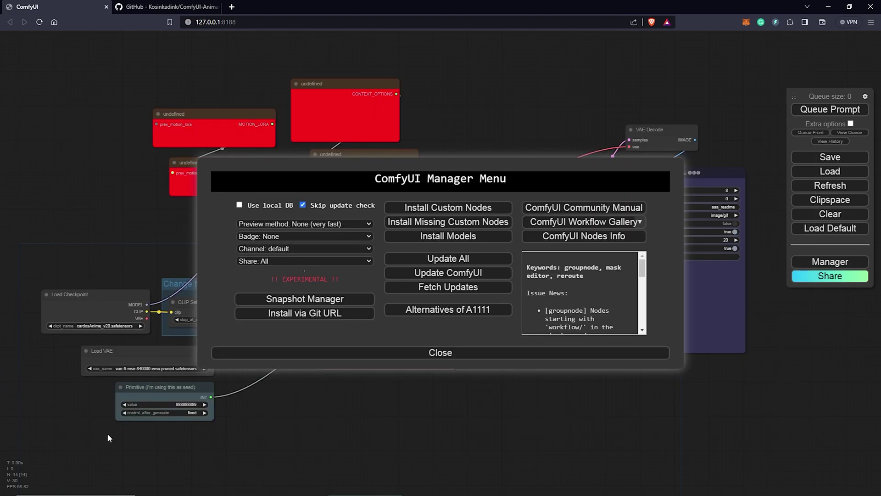
Update ComfyUI from the Manager, dismiss the notice and close the Manager
click(481, 277)
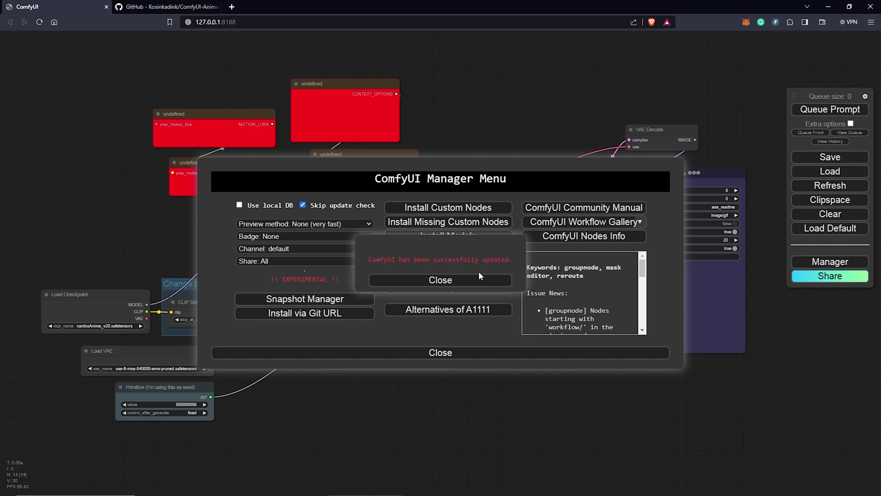
click(462, 280)
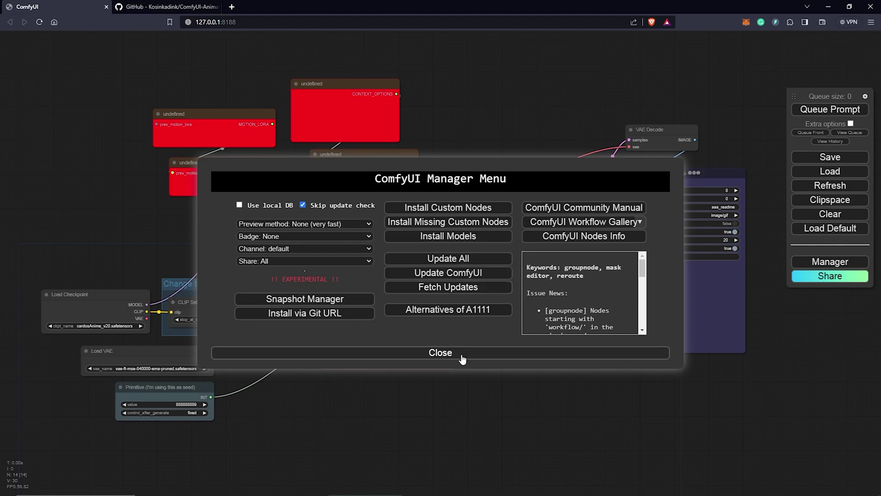
click(462, 358)
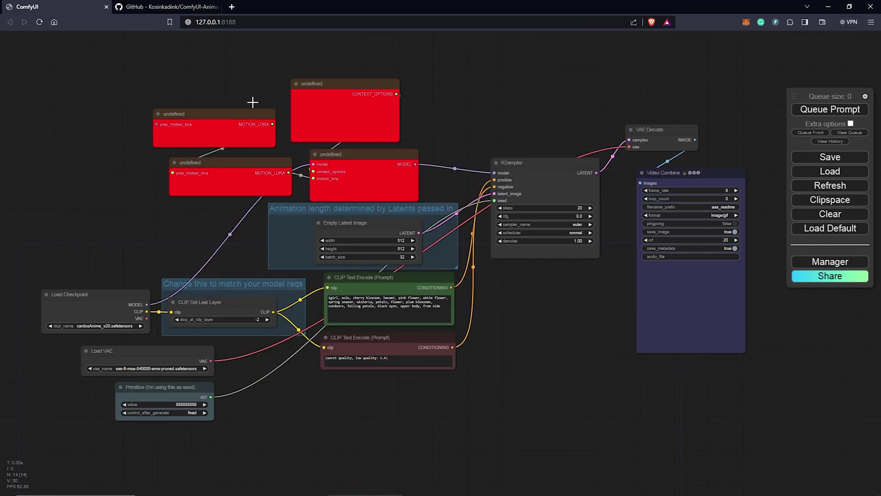
Restart ComfyUI by closing its browser page and running run_nvidia_gpu.bat from the ComfyUI_windows_portable folder
click(107, 7)
click(431, 487)
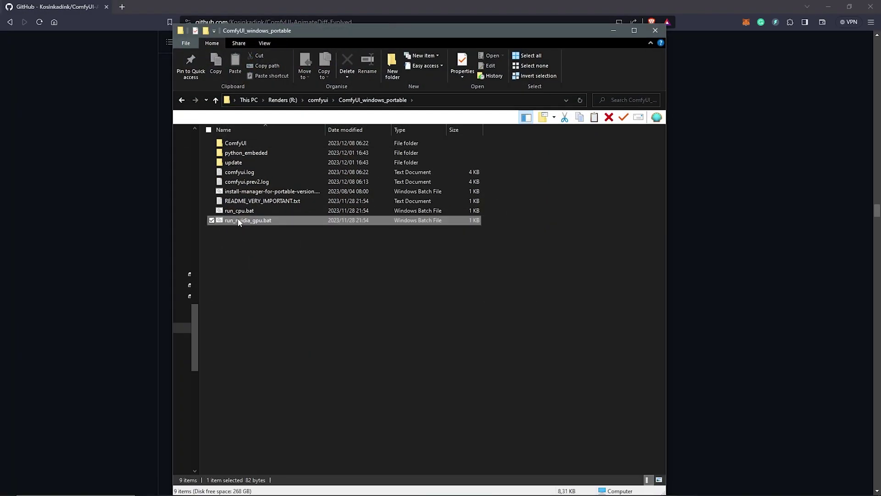
right_click(238, 222)
click(267, 173)
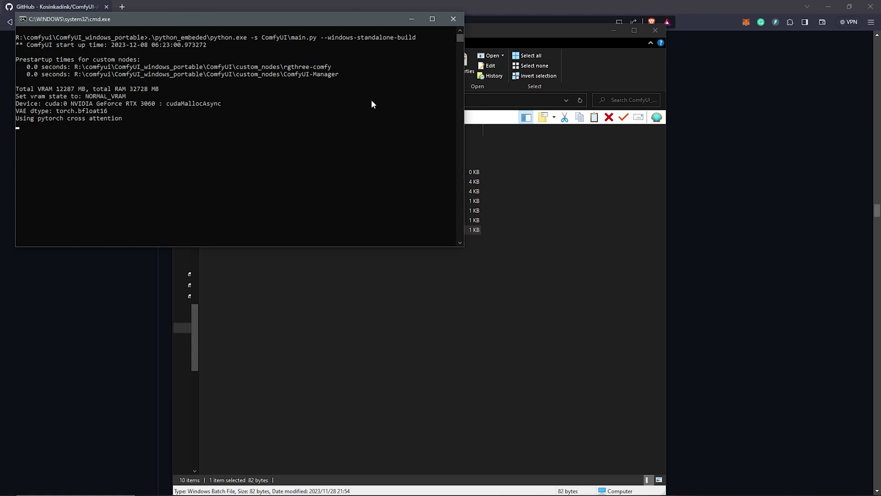
Queue the prompt as a test and inspect the model names in the AnimateDiff Loader and Load Checkpoint nodes
scroll(521, 116, down, 1)
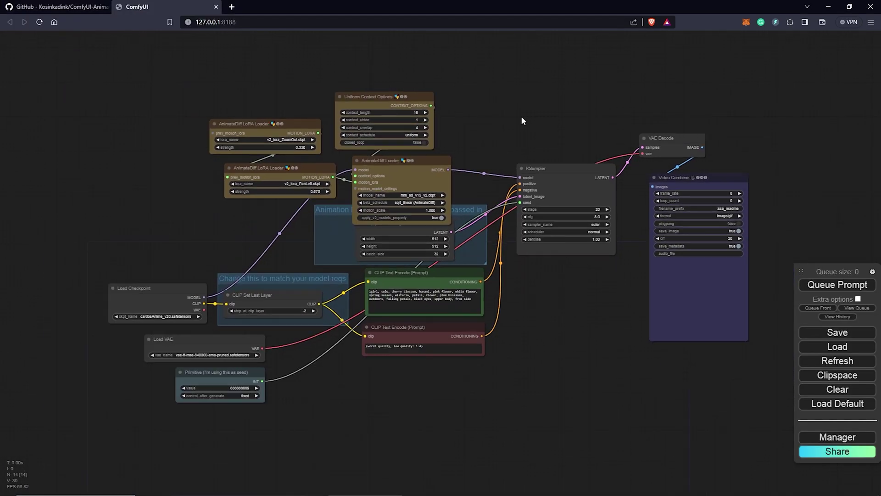
scroll(515, 125, down, 1)
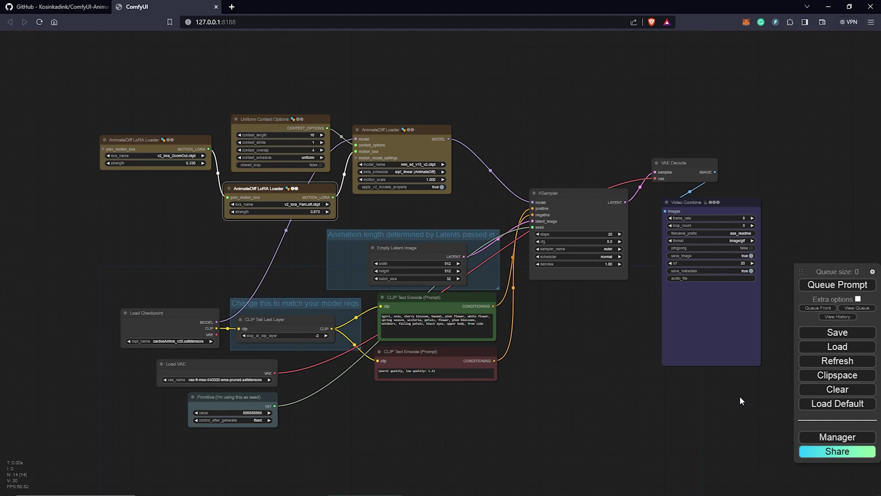
click(837, 285)
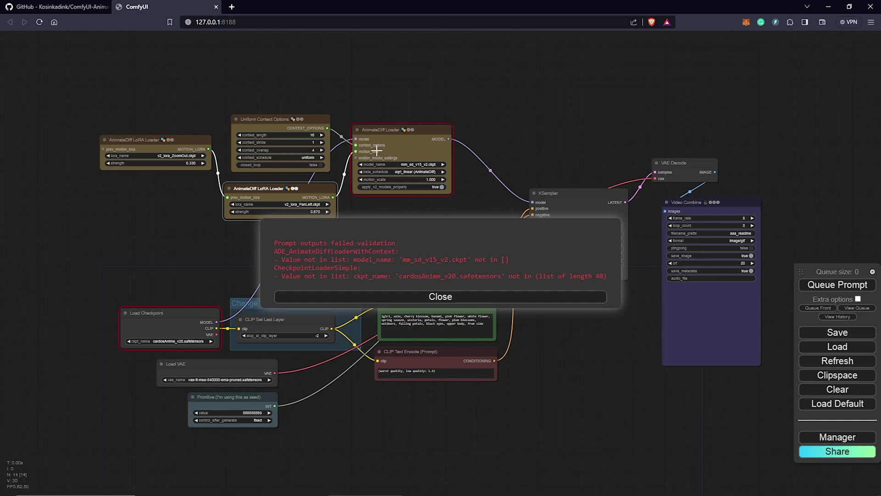
scroll(378, 157, up, 6)
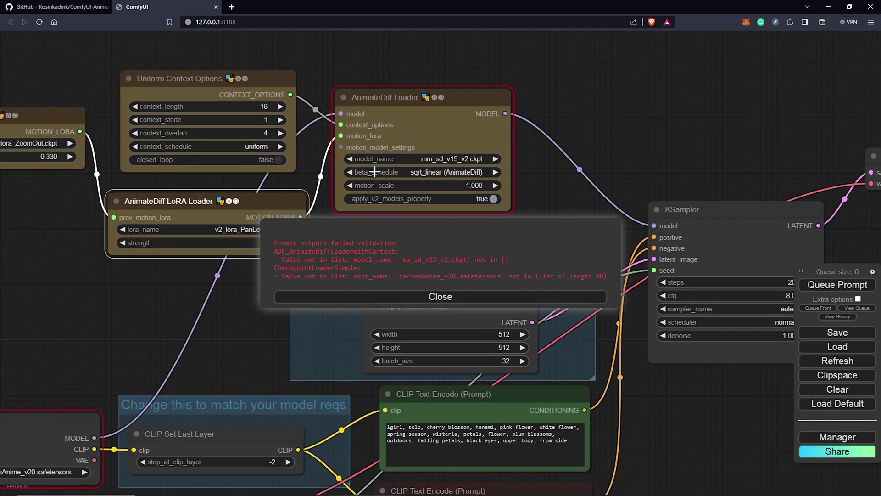
drag(579, 93, 631, 89)
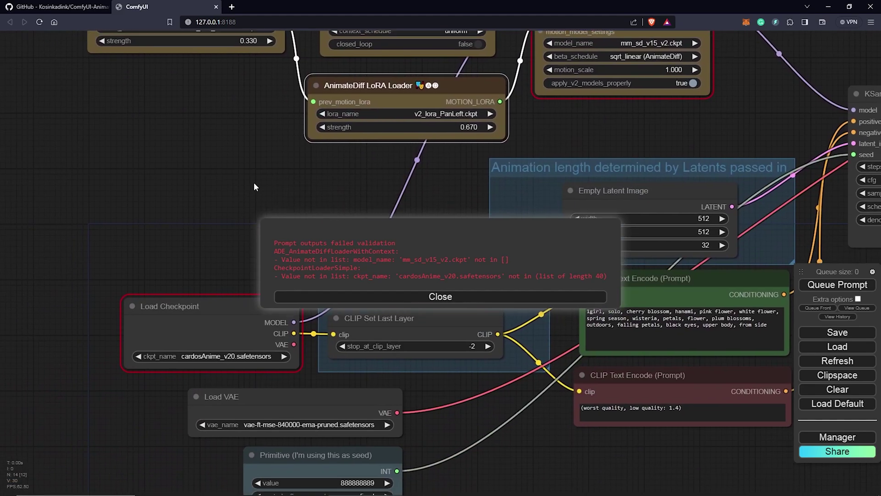
Set the Load Checkpoint node's model to dreamlike-photoreal-2.0.safetensors
drag(254, 183, 186, 149)
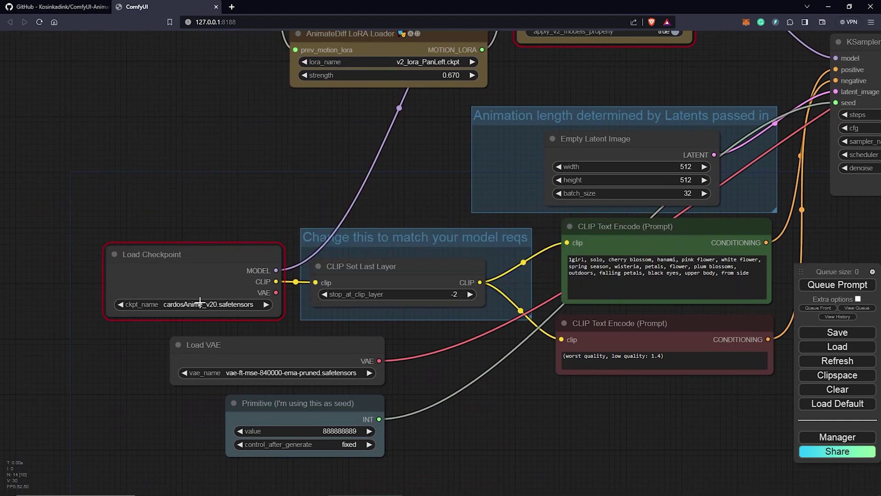
click(200, 305)
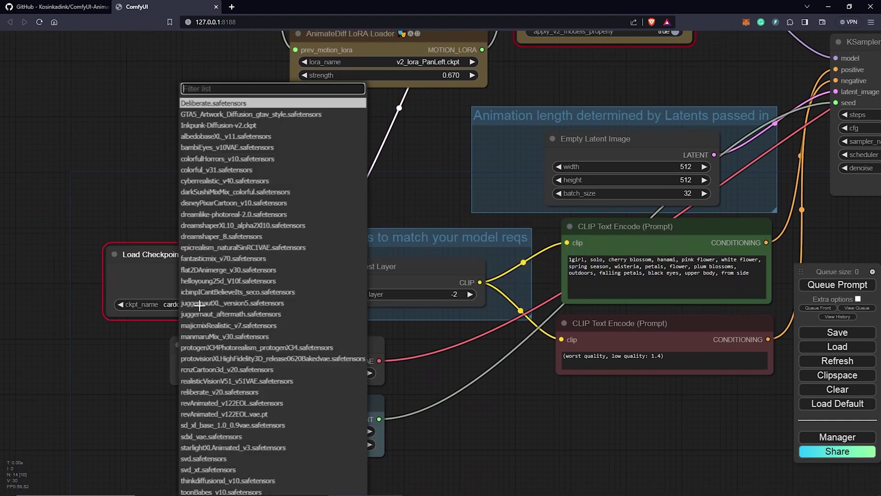
click(201, 215)
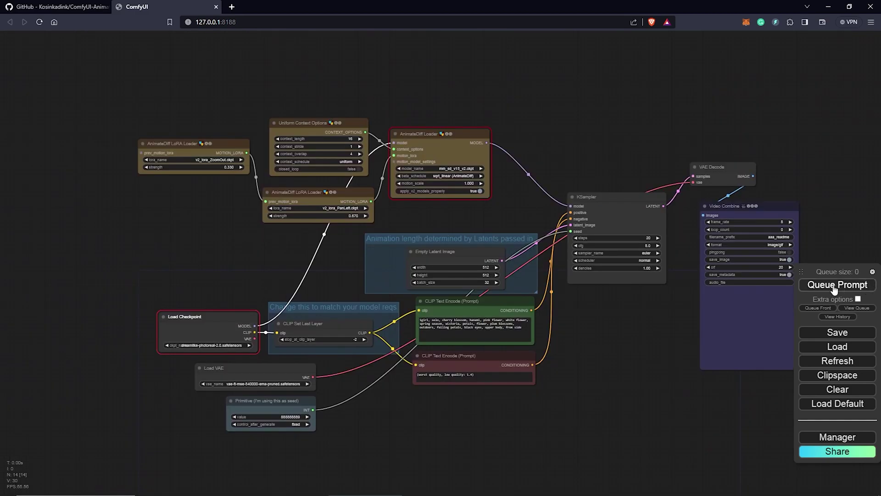
Queue the prompt again, dismiss the validation message and inspect the AnimateDiff Loader's model name
click(837, 285)
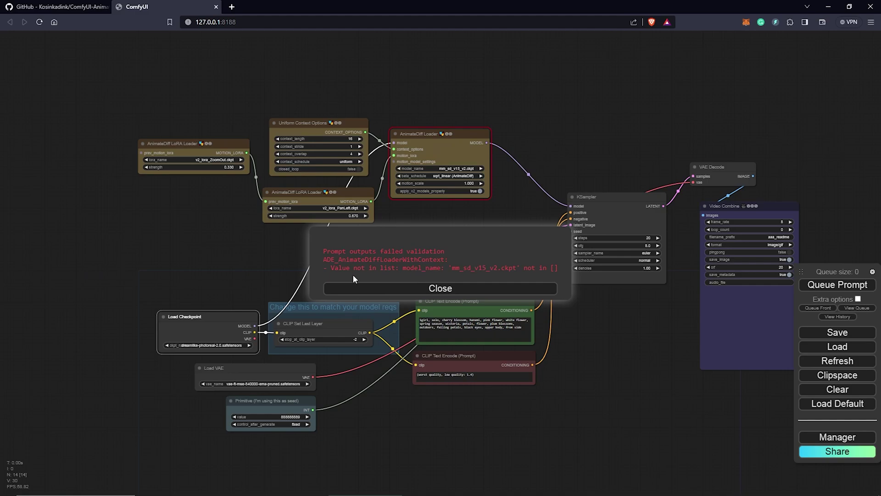
click(441, 288)
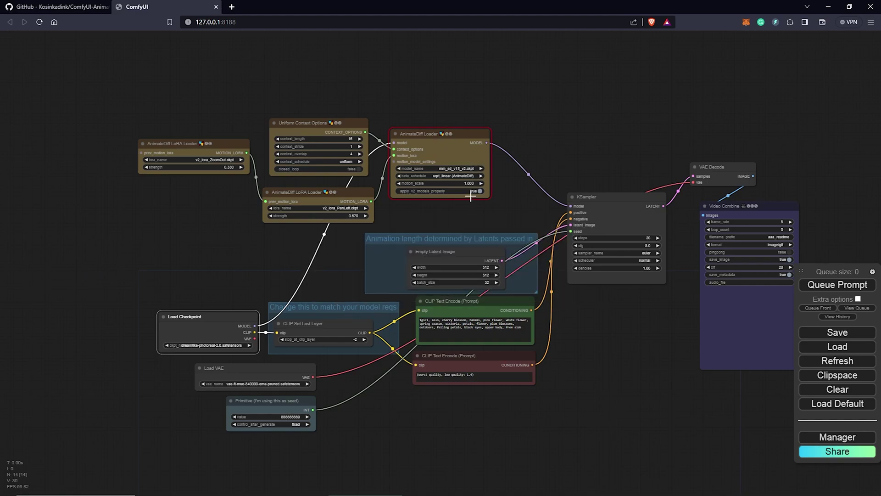
scroll(552, 165, up, 7)
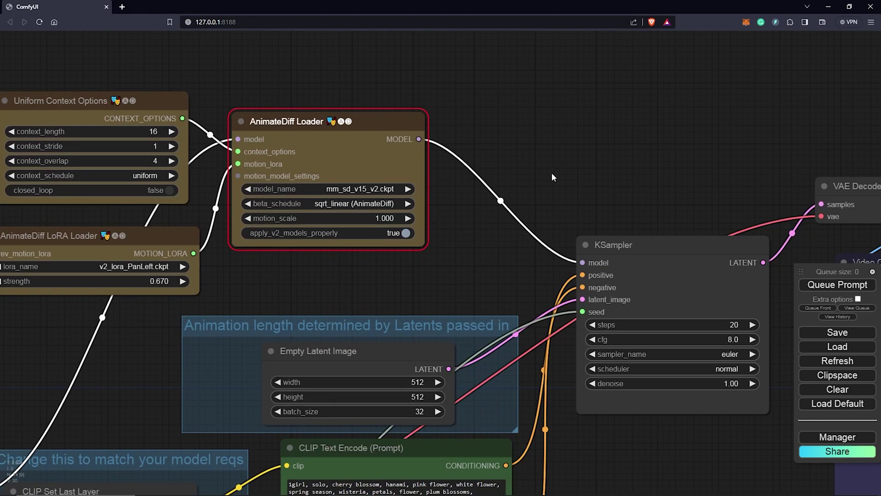
Search the Manager's installable models for mm_sd_v15_v2
click(835, 440)
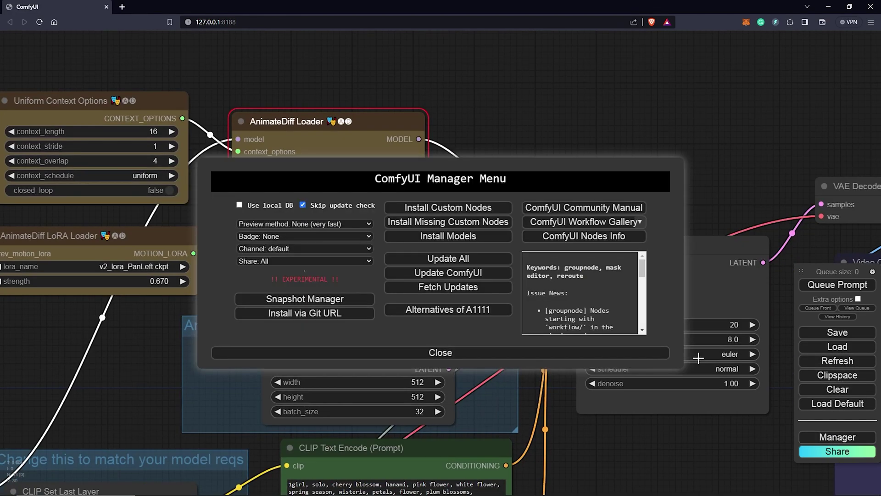
click(451, 236)
click(691, 91)
text(mm_sd_v15_v2)
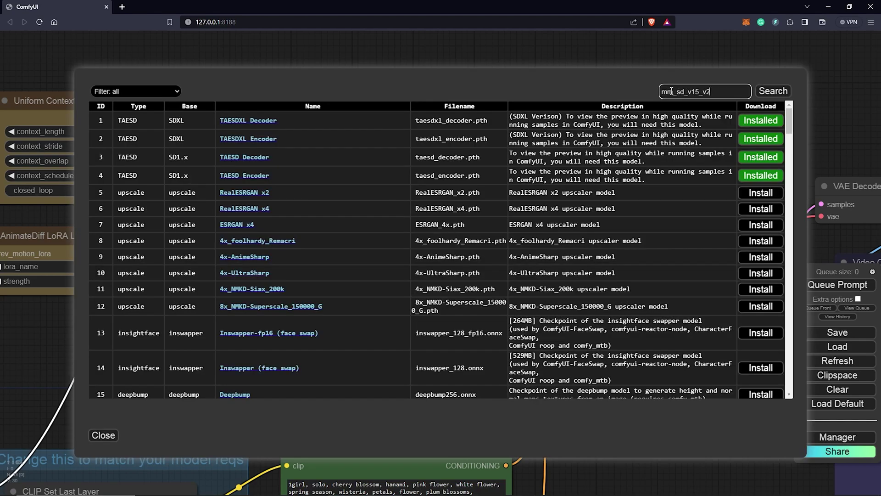
key(Return)
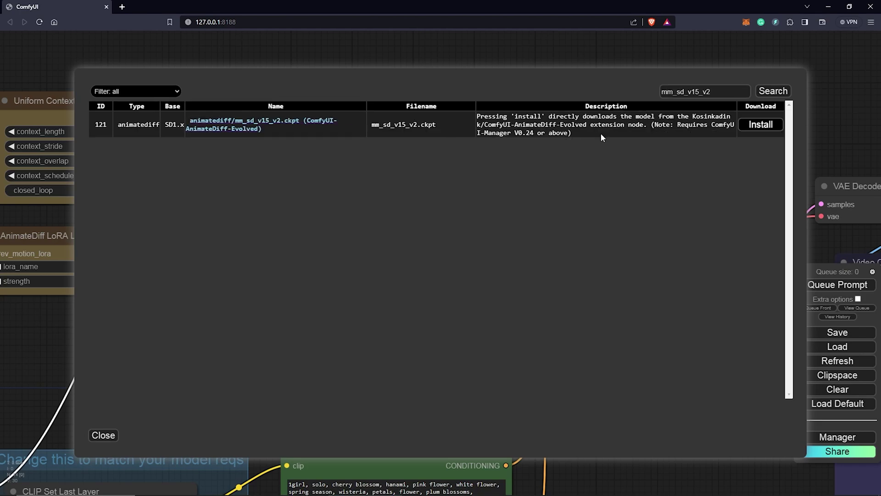
Install the mm_sd_v15_v2.ckpt motion model for ComfyUI-AnimateDiff-Evolved and close the model list and Manager menu
click(755, 131)
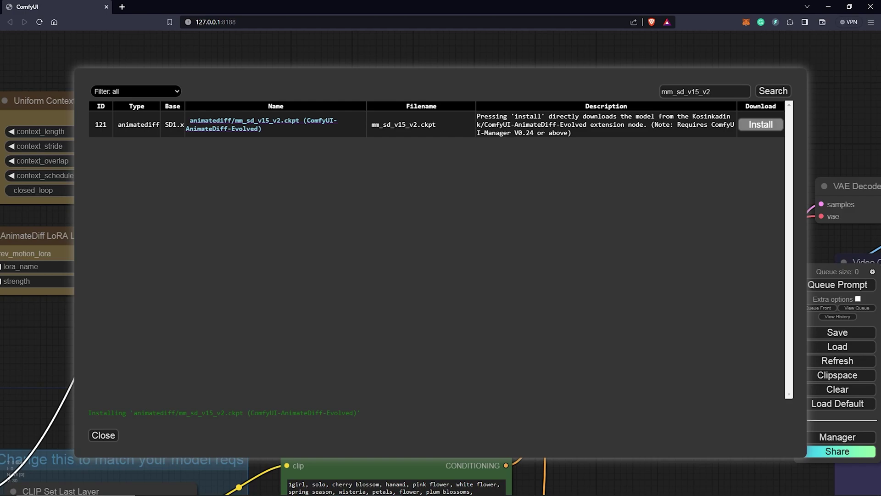
click(110, 434)
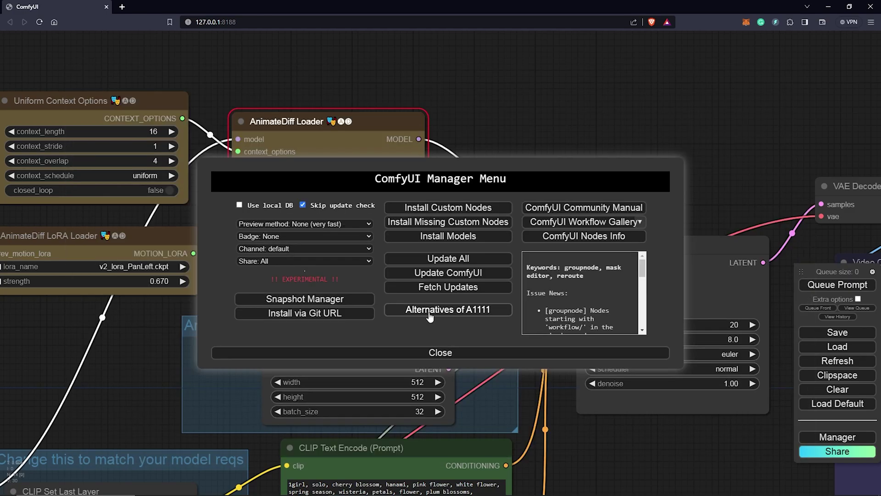
click(460, 354)
key(ctrl+t)
text(https://huggingface.co/guoyww/animatediff/tree/main)
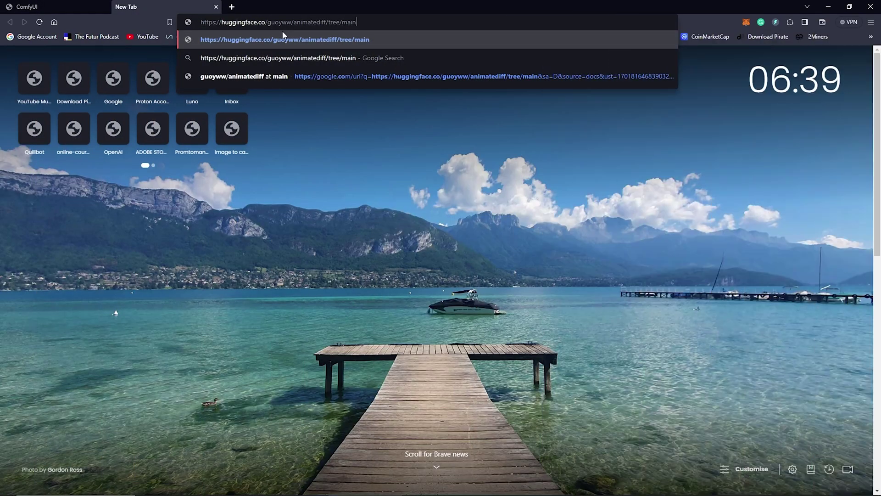
key(Return)
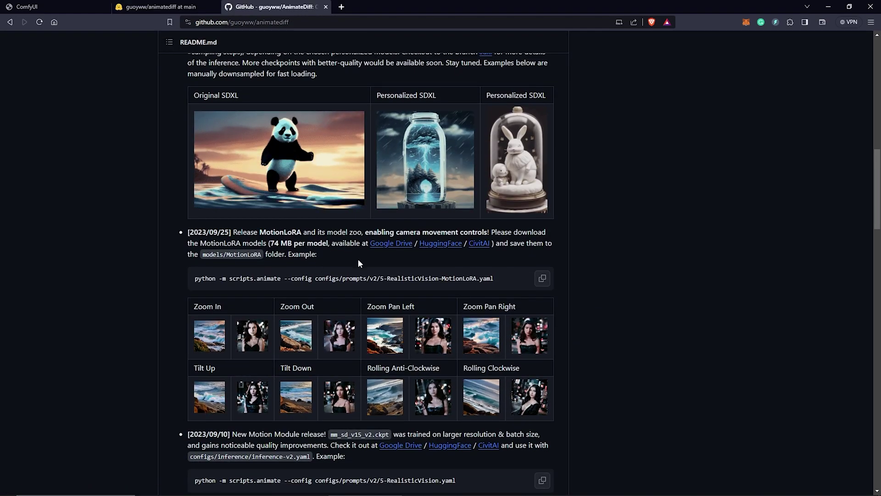
scroll(481, 278, down, 1)
scroll(481, 279, down, 1)
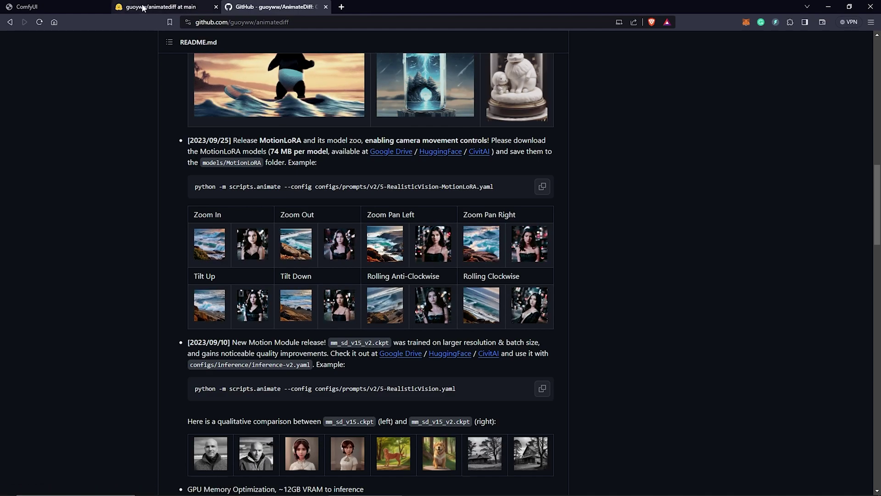
click(171, 6)
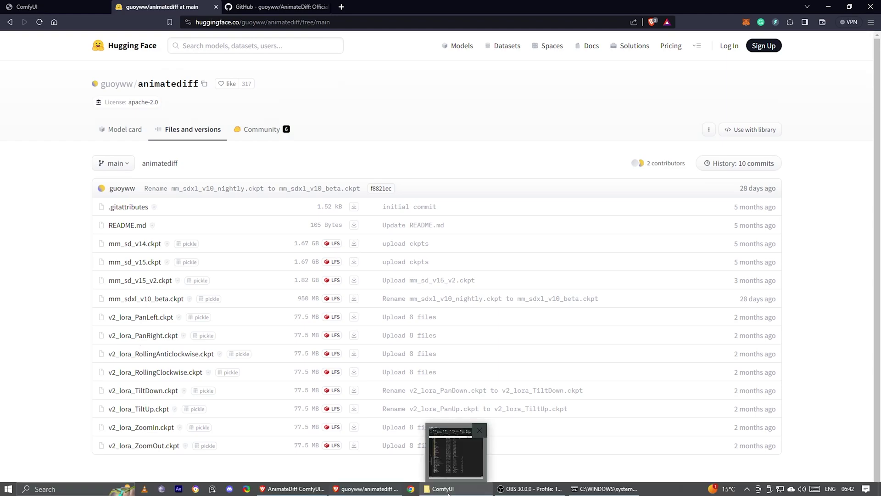
In File Explorer, paste the downloaded motion models into the models folder of custom_nodes/ComfyUI-AnimateDiff-Evolved
click(452, 487)
click(342, 227)
double_click(342, 225)
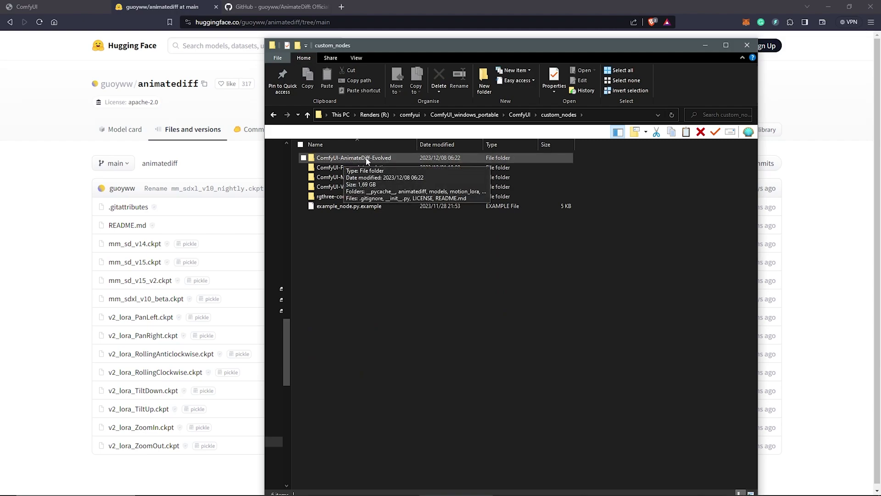
double_click(378, 159)
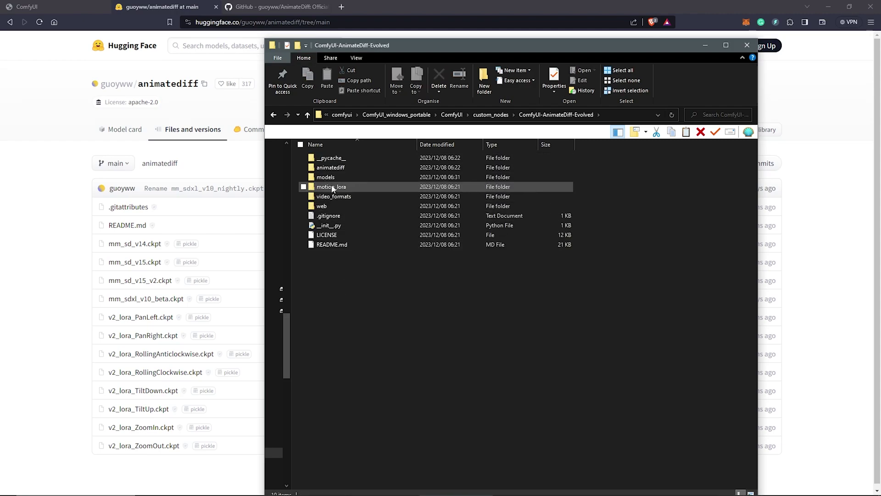
double_click(351, 178)
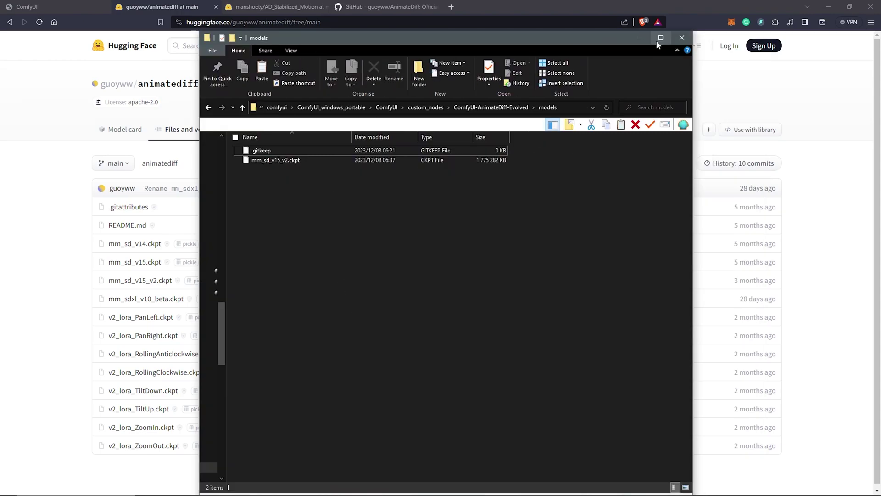
double_click(657, 40)
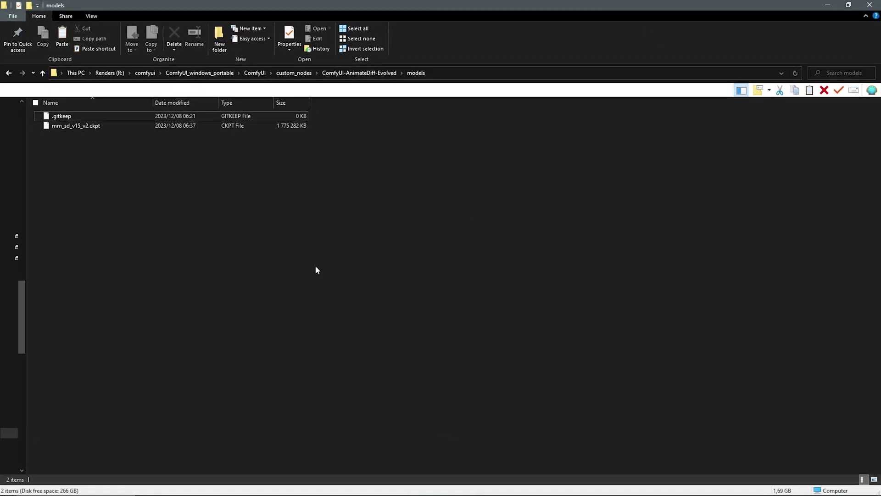
key(ctrl+v)
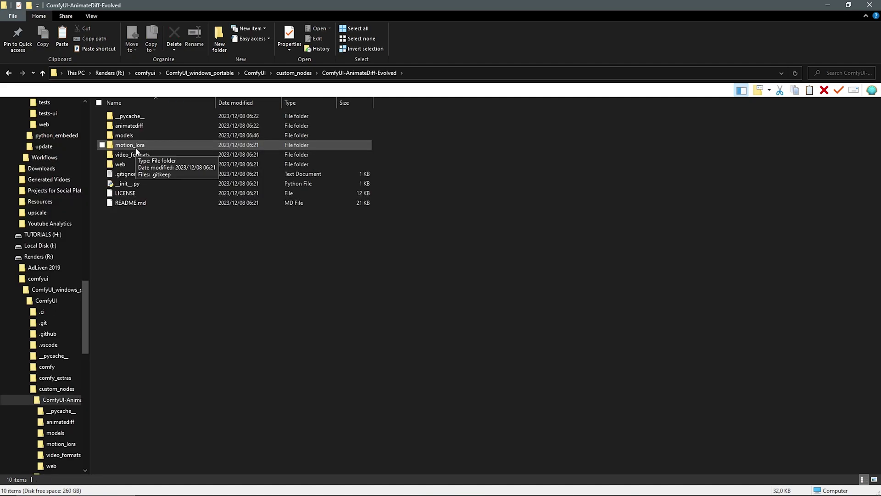
Paste the eight v2_lora .ckpt files into the motion_lora folder of ComfyUI-AnimateDiff-Evolved and close the folder window
double_click(136, 148)
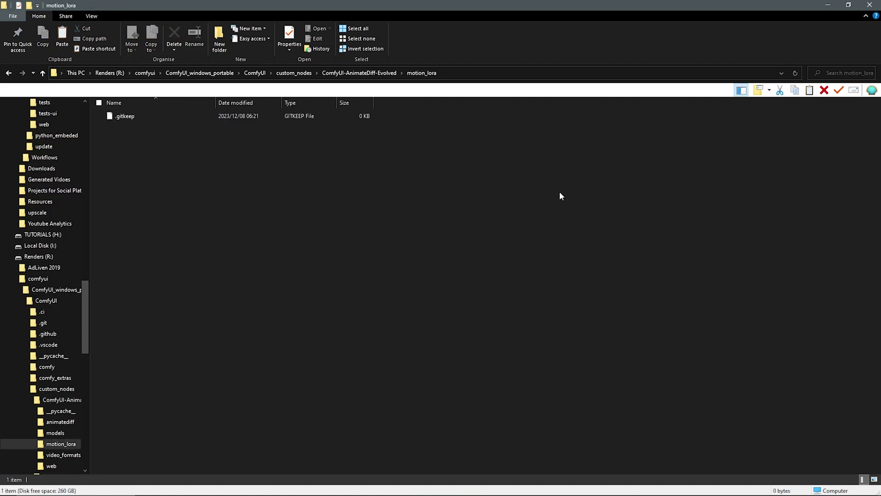
key(ctrl+v)
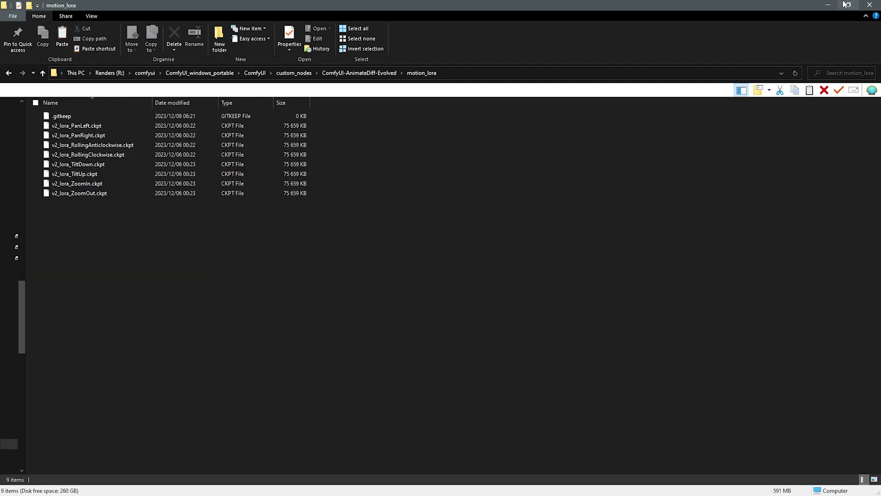
click(869, 5)
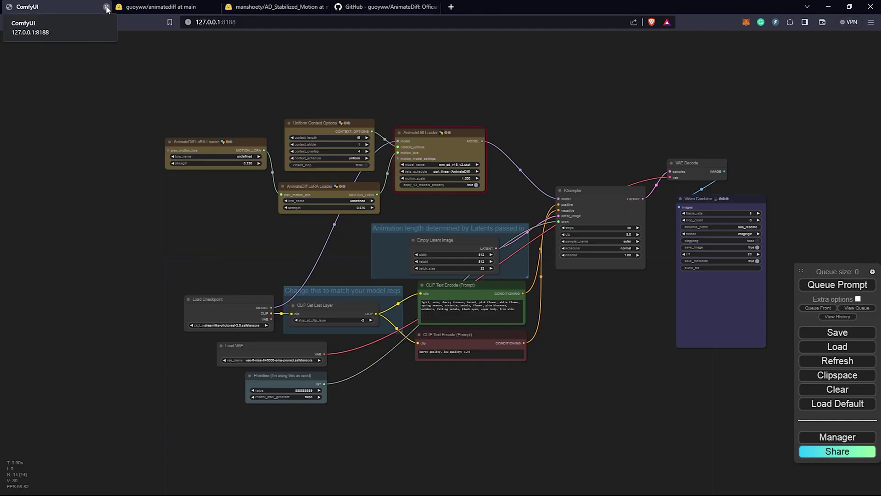
Close the ComfyUI browser tab and its console window, and restart ComfyUI from ComfyUI_windows_portable with run_nvidia_gpu.bat
click(107, 7)
key(alt+Tab)
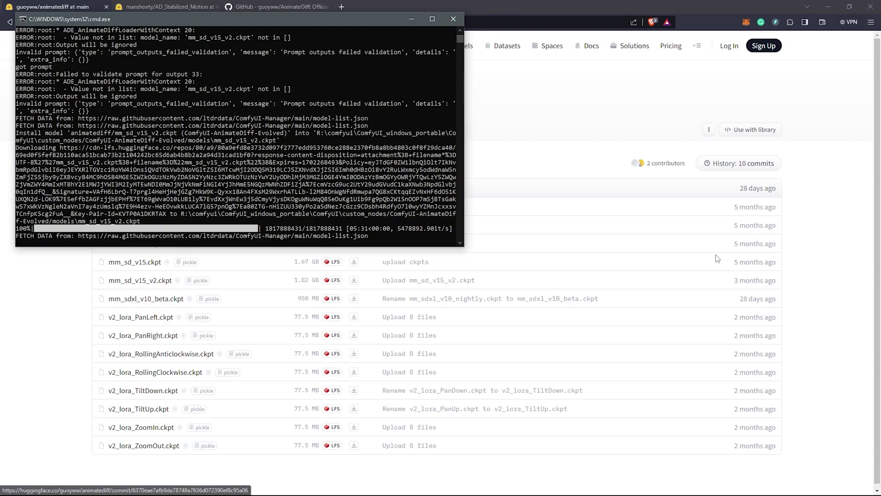
click(454, 20)
key(alt+Tab)
double_click(289, 153)
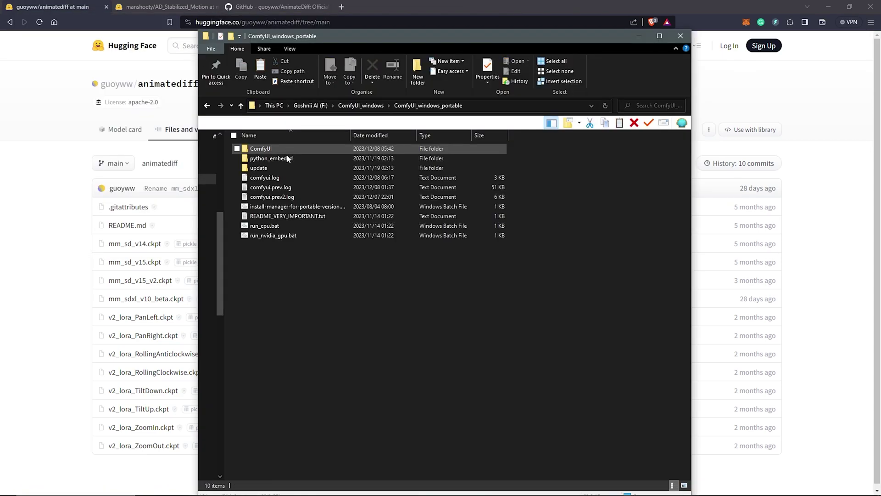
double_click(280, 235)
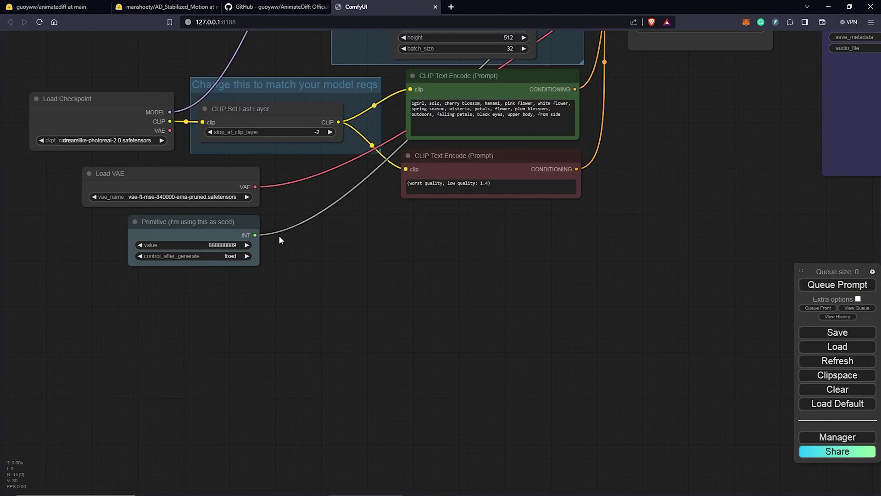
Try to run the reloaded AnimateDiff workflow and dismiss the error dialog
drag(472, 220, 490, 467)
scroll(519, 195, down, 3)
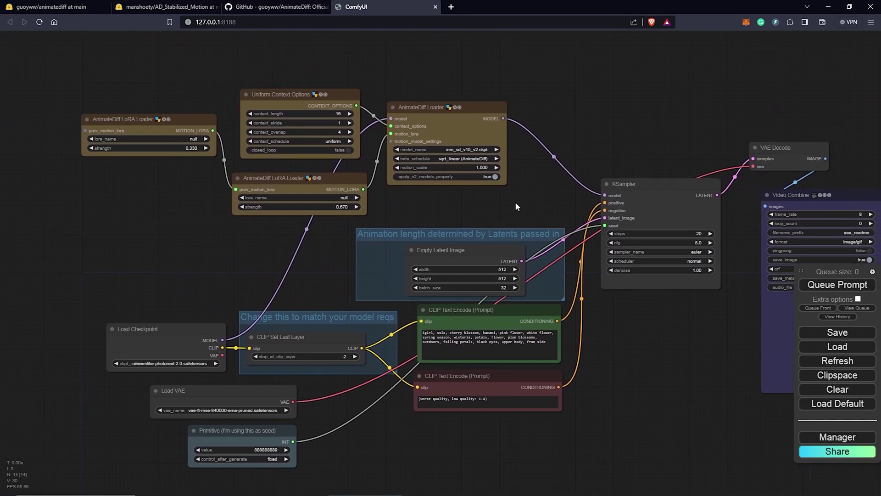
drag(516, 206, 461, 191)
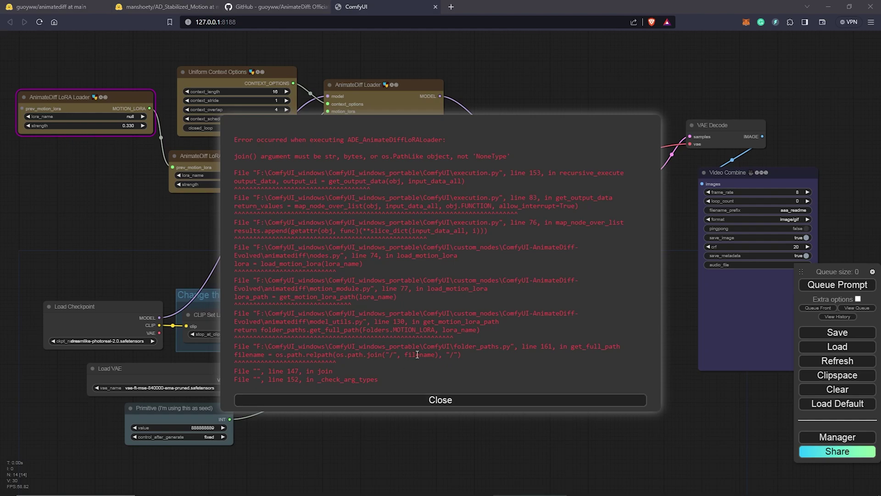
click(439, 399)
Set the first AnimateDiff LoRA Loader to v2_lora_ZoomIn.ckpt and the second one to v2_lora_RollingAnticlockwise.ckpt
scroll(193, 177, up, 8)
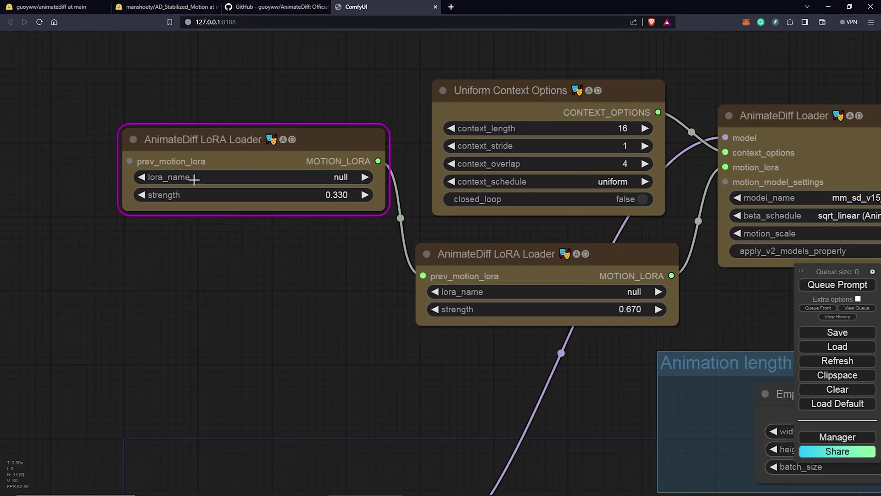
click(286, 178)
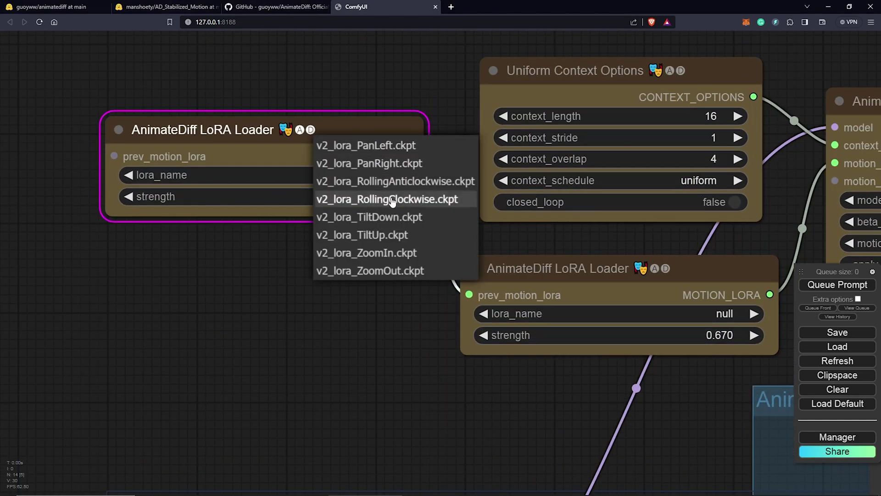
click(377, 253)
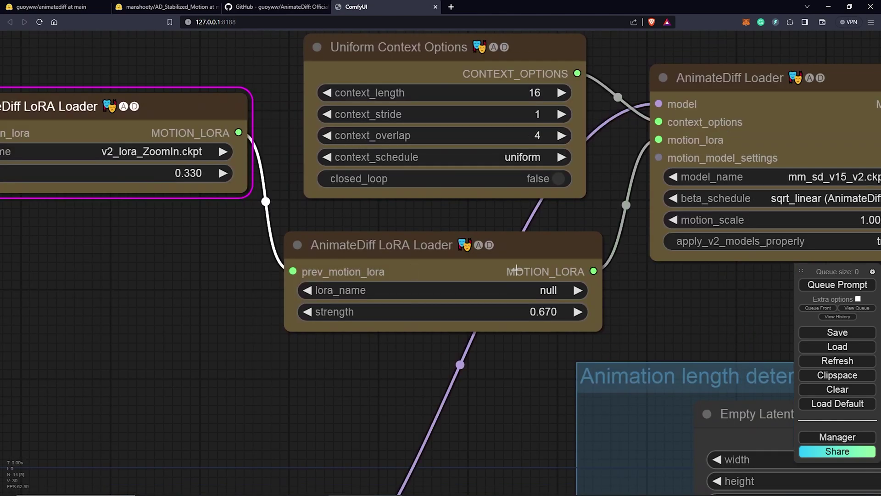
click(523, 291)
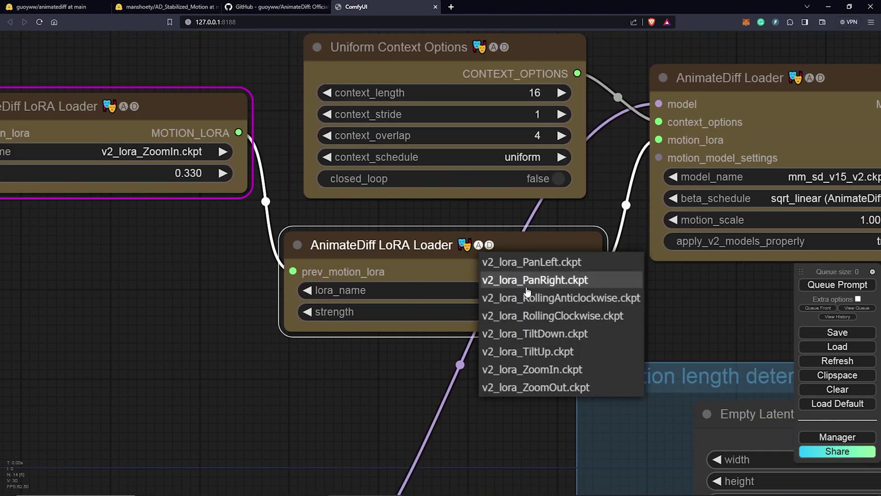
click(562, 301)
Set the AnimateDiff Loader's model_name to mm_sd_v14.ckpt
scroll(562, 301, down, 5)
scroll(569, 174, up, 6)
click(567, 172)
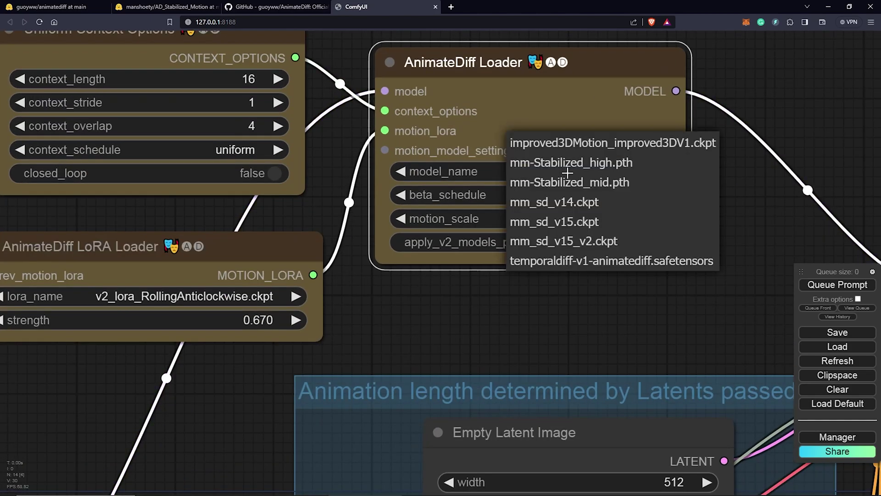
click(572, 203)
Queue the prompt to generate the animation and follow its progress from the KSampler to the Video Combine node
scroll(584, 323, down, 9)
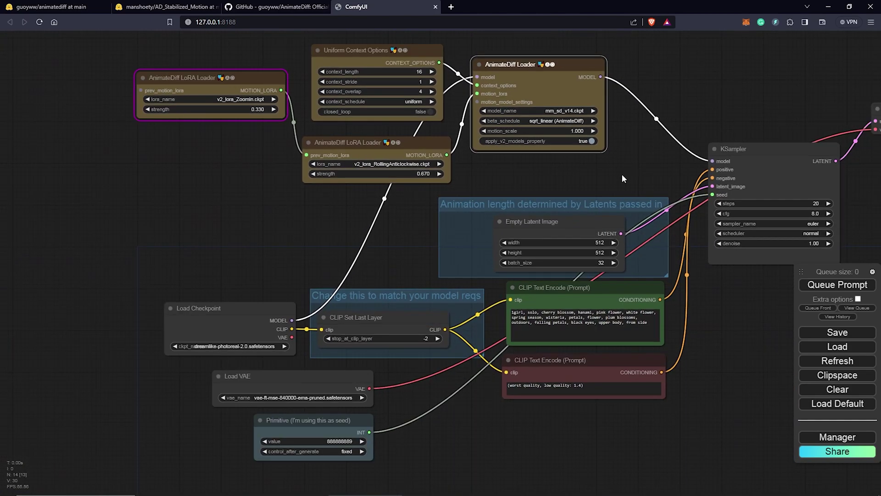
drag(608, 179, 522, 210)
scroll(524, 208, down, 1)
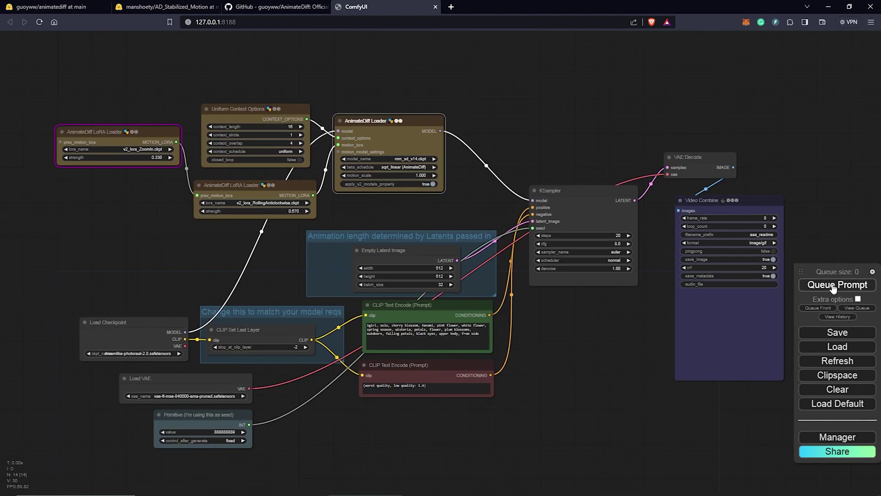
click(833, 285)
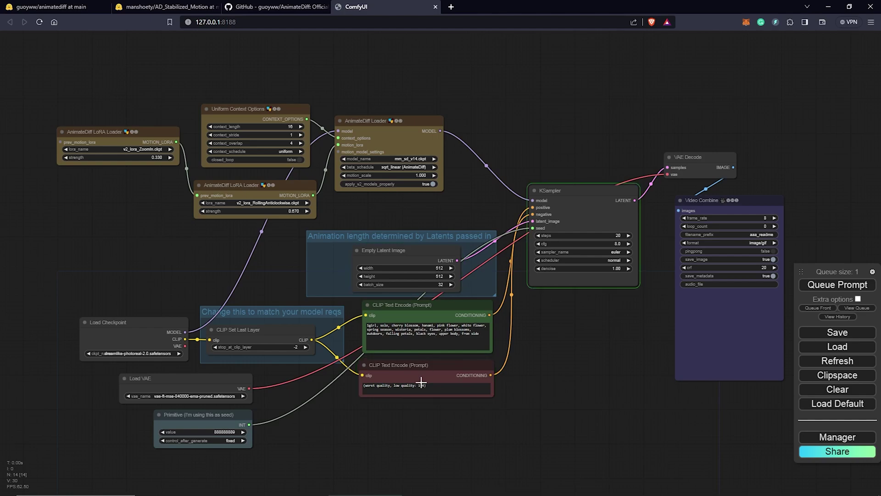
scroll(581, 230, up, 4)
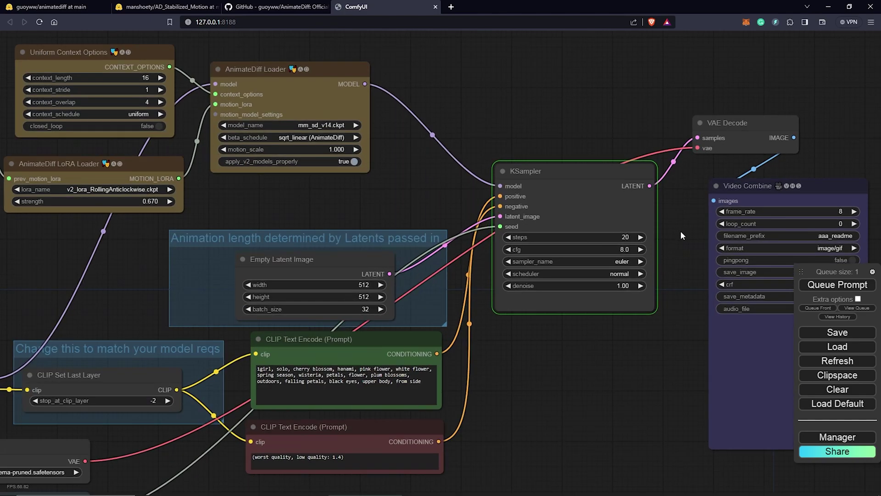
drag(681, 230, 607, 224)
scroll(505, 352, down, 1)
scroll(505, 352, up, 1)
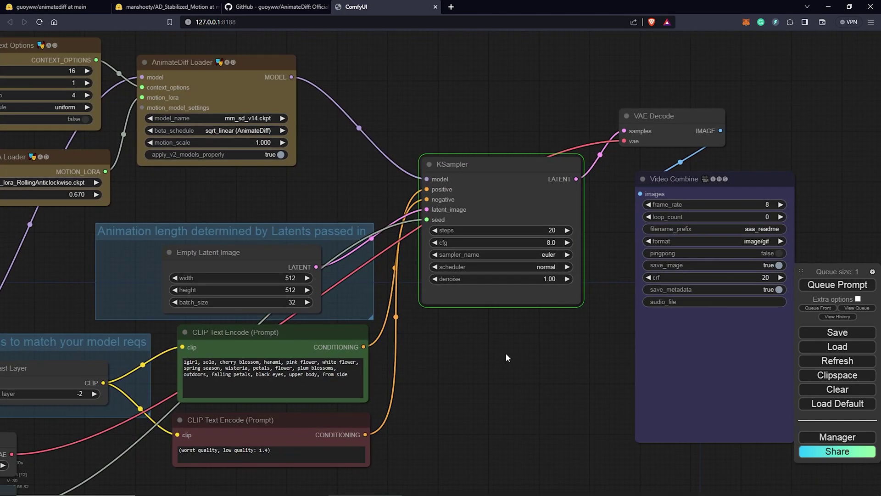
scroll(506, 353, down, 1)
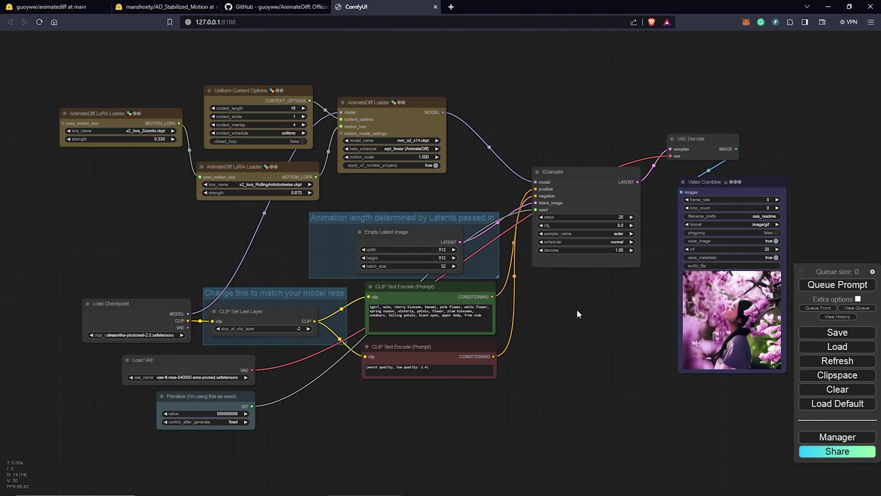
Review the model choices in the Load Checkpoint, AnimateDiff LoRA Loader and AnimateDiff Loader nodes
scroll(541, 351, up, 2)
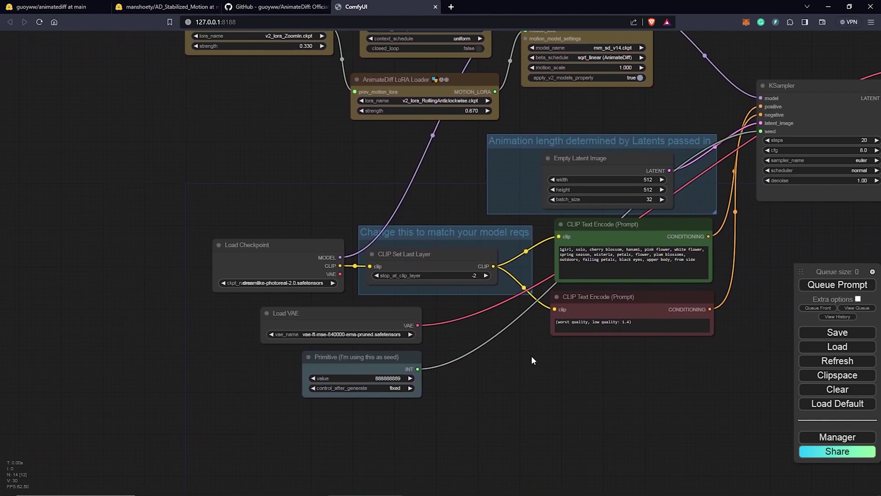
drag(541, 353, 585, 344)
scroll(350, 201, up, 5)
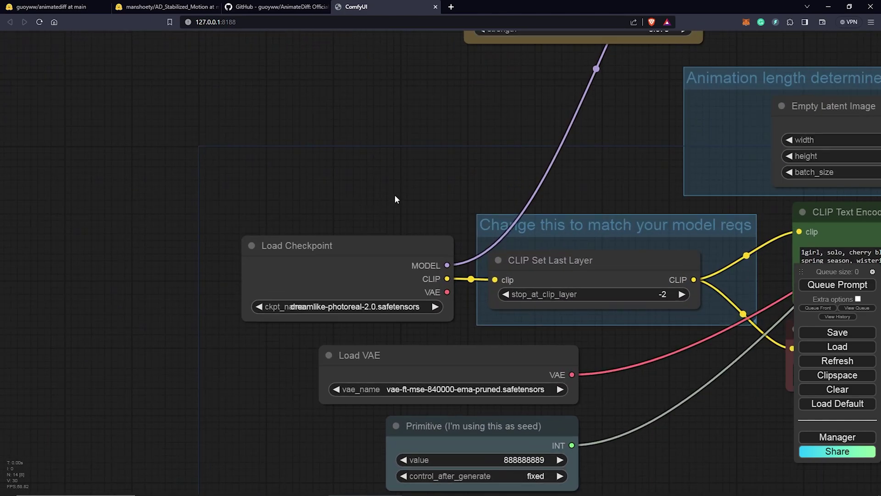
drag(395, 195, 236, 177)
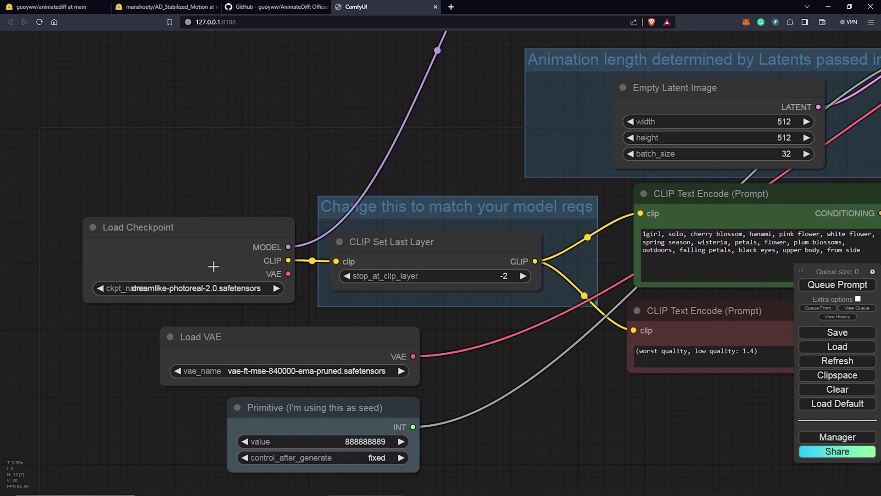
click(217, 289)
click(228, 193)
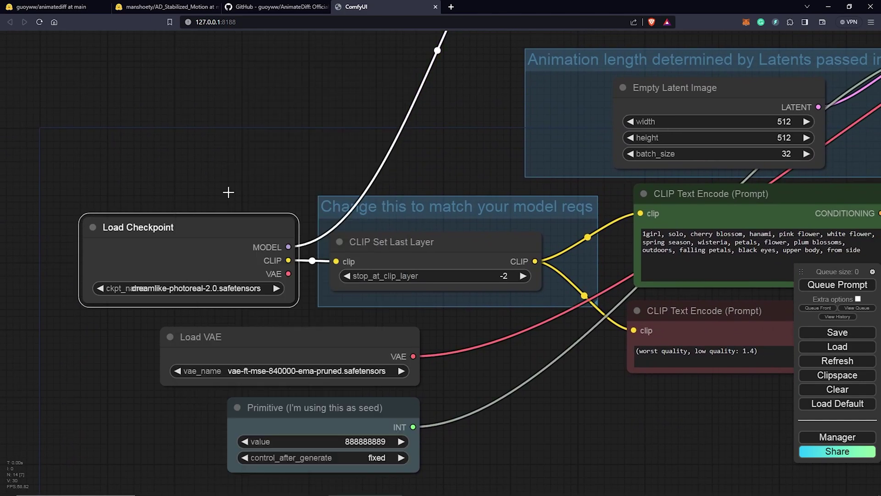
drag(233, 72, 210, 342)
drag(186, 247, 200, 284)
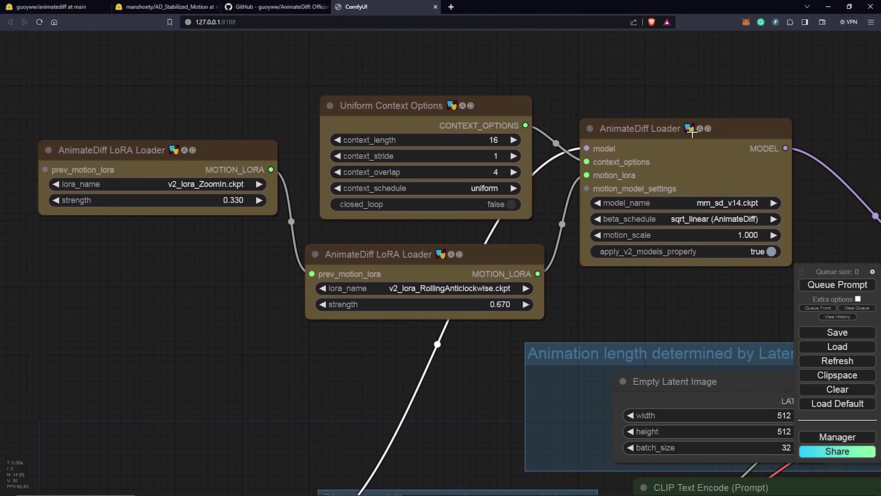
Set the height of the Empty Latent Image node to 768
drag(667, 302, 514, 111)
click(536, 215)
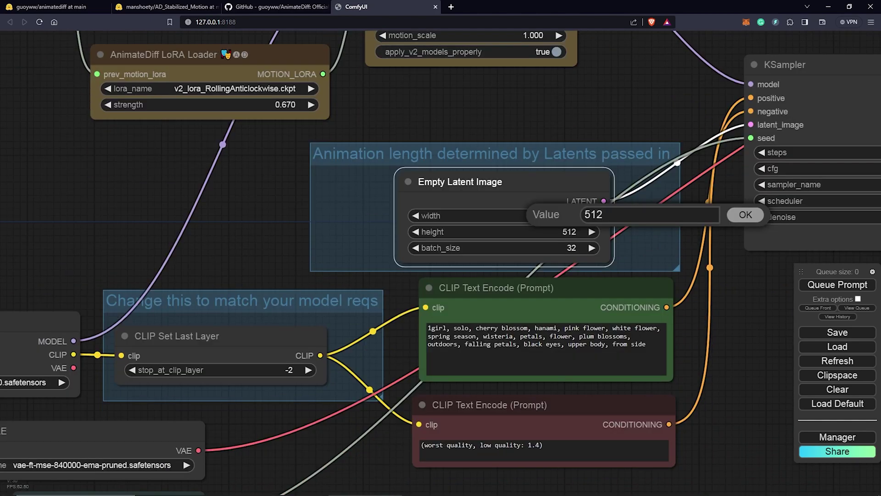
click(581, 233)
text(768)
click(746, 234)
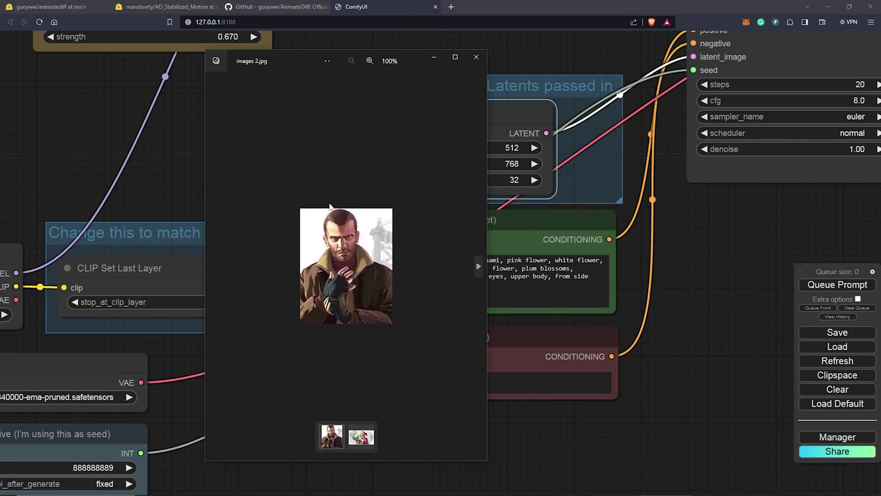
Inspect the reference portrait and arrange the three character images side by side to compare them
scroll(339, 214, up, 3)
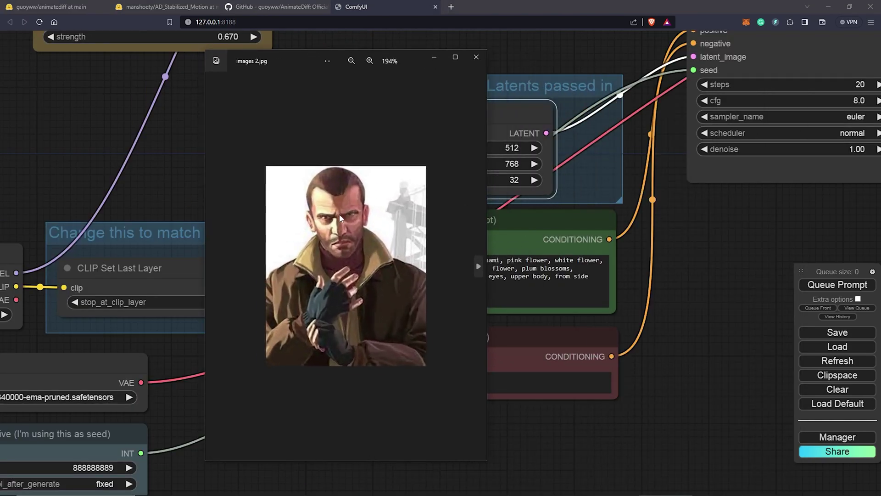
scroll(391, 190, down, 2)
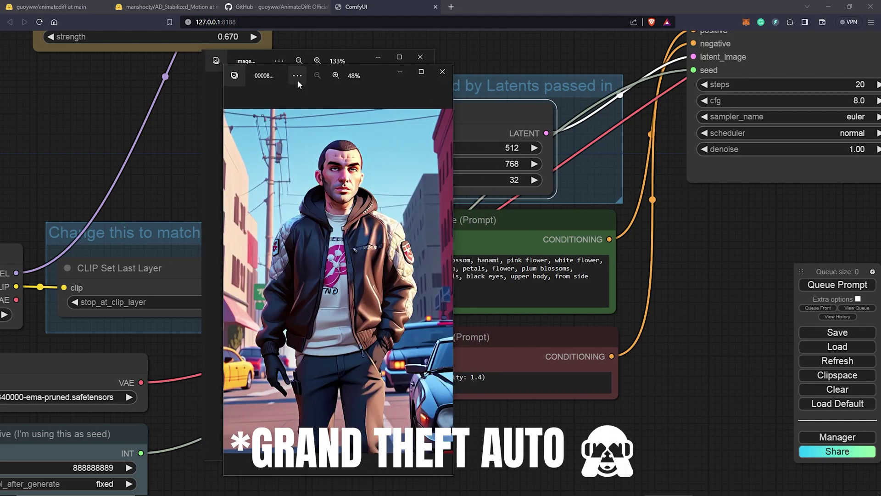
drag(283, 71, 513, 51)
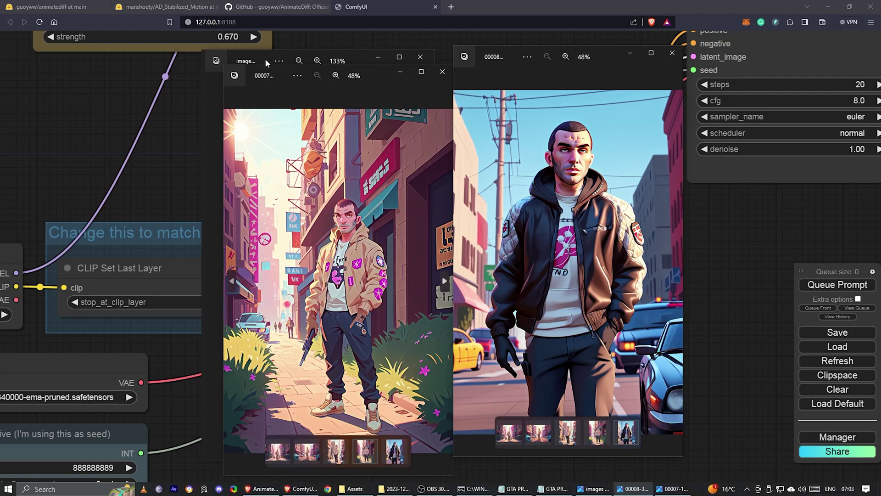
drag(268, 62, 131, 61)
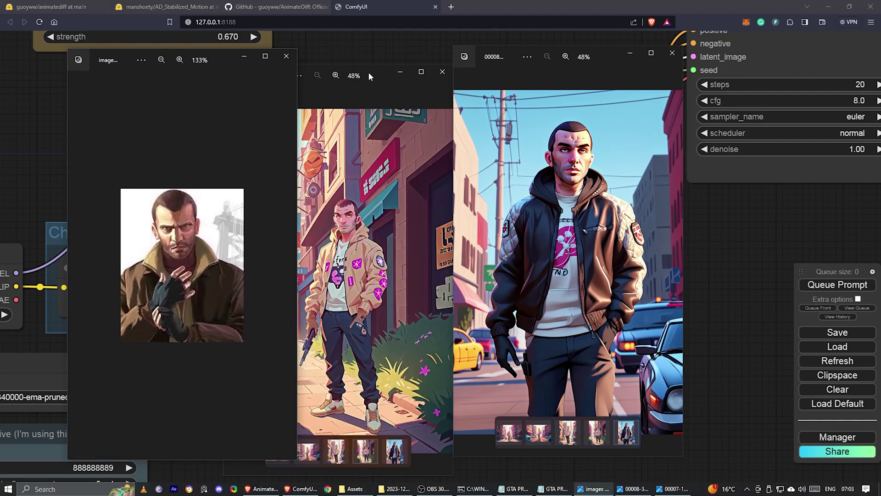
drag(368, 71, 459, 56)
drag(681, 61, 702, 56)
mouse_move(376, 52)
mouse_down()
mouse_move(384, 52)
mouse_move(367, 54)
mouse_up()
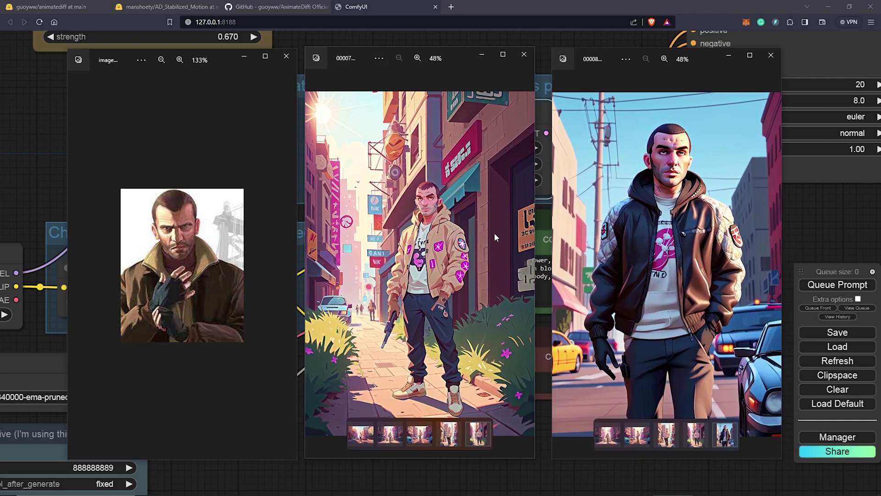
Replace the positive prompt with the Niko Bellic grand theft auto description and the negative prompt with the longer list starting with (worst quality:1.2)
drag(589, 276, 376, 261)
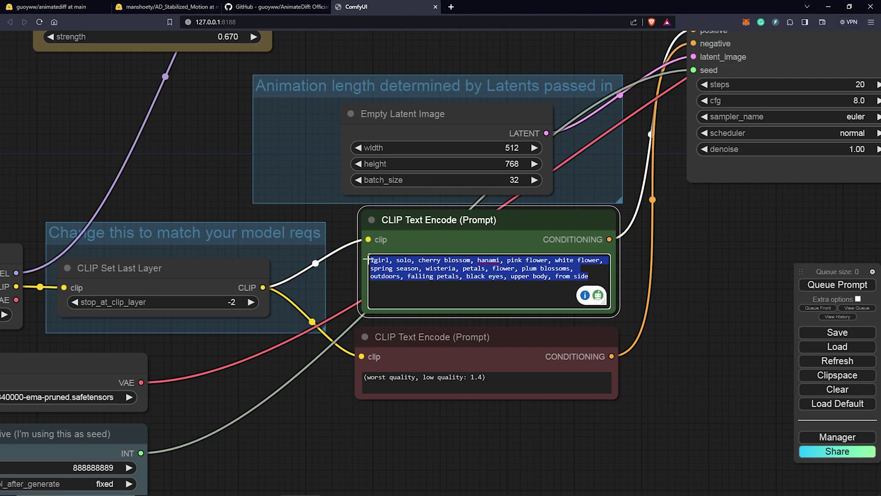
key(ctrl+v)
drag(485, 376, 359, 375)
key(ctrl+v)
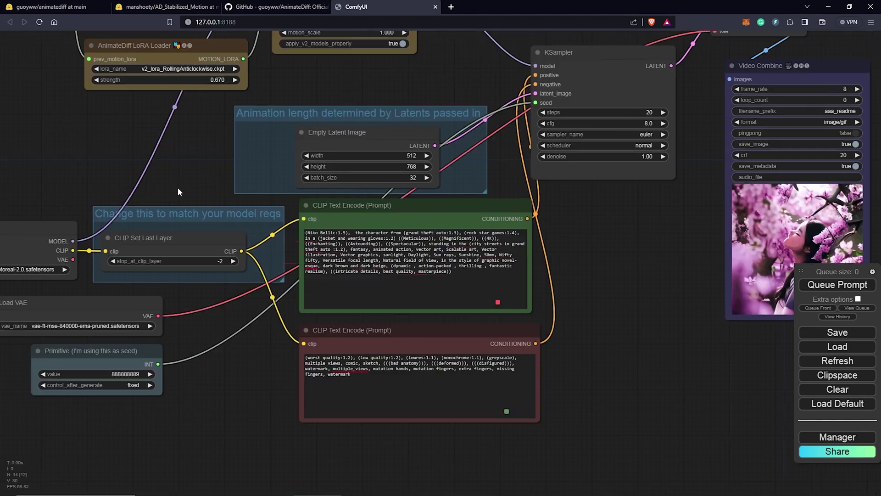
Set the KSampler's steps to 30
drag(177, 187, 288, 185)
scroll(283, 234, up, 3)
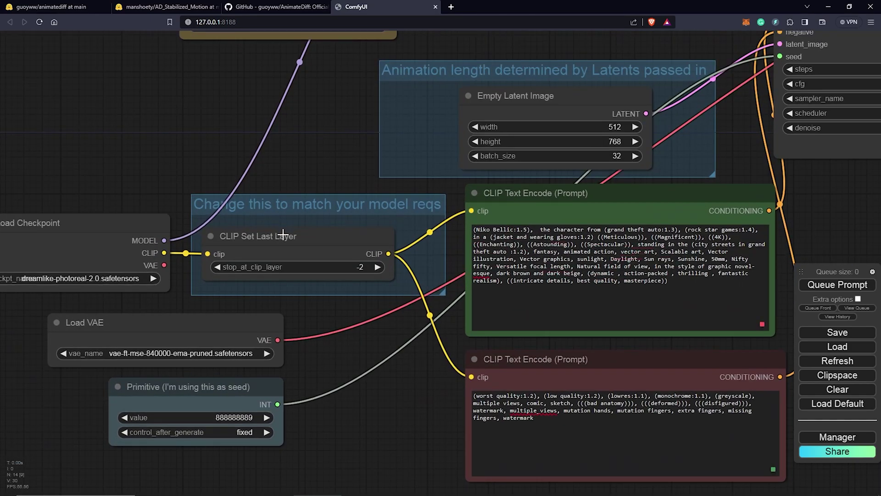
scroll(283, 235, up, 4)
scroll(325, 265, down, 4)
scroll(346, 275, down, 1)
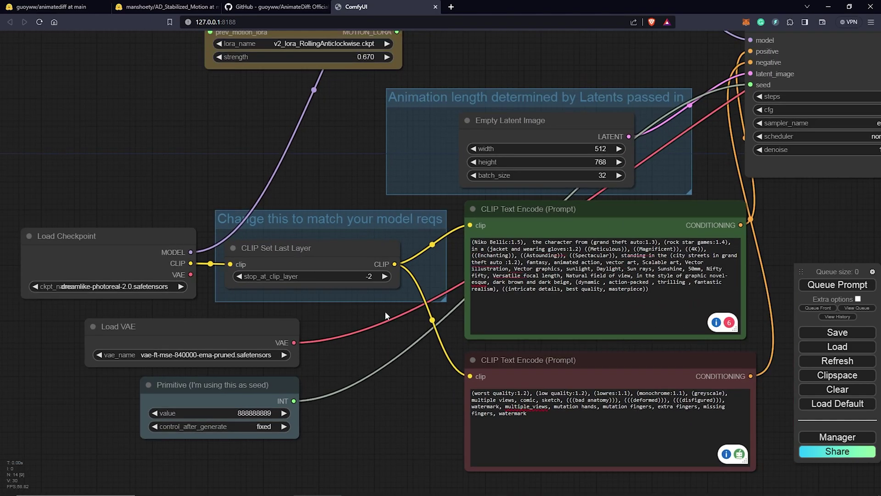
click(143, 329)
scroll(453, 396, down, 1)
drag(453, 396, 197, 431)
drag(616, 158, 620, 162)
drag(377, 336, 413, 327)
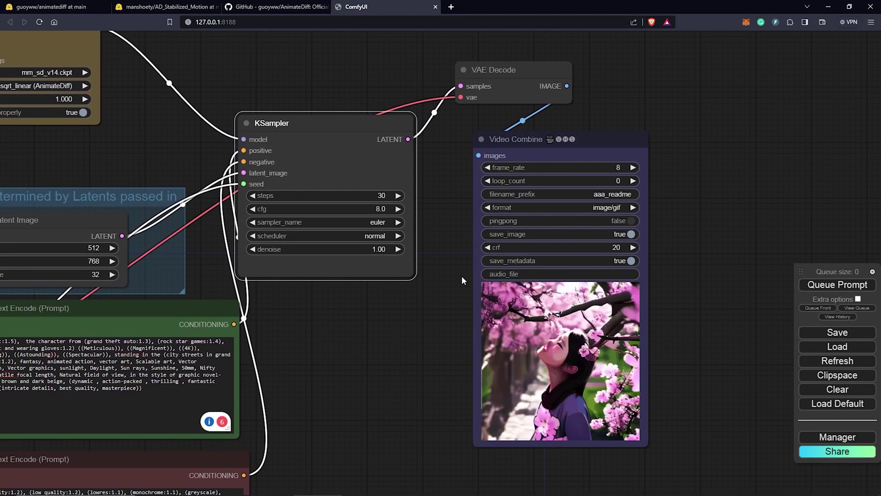
Set the filename_prefix of the Video Combine node to GTA
scroll(612, 382, up, 2)
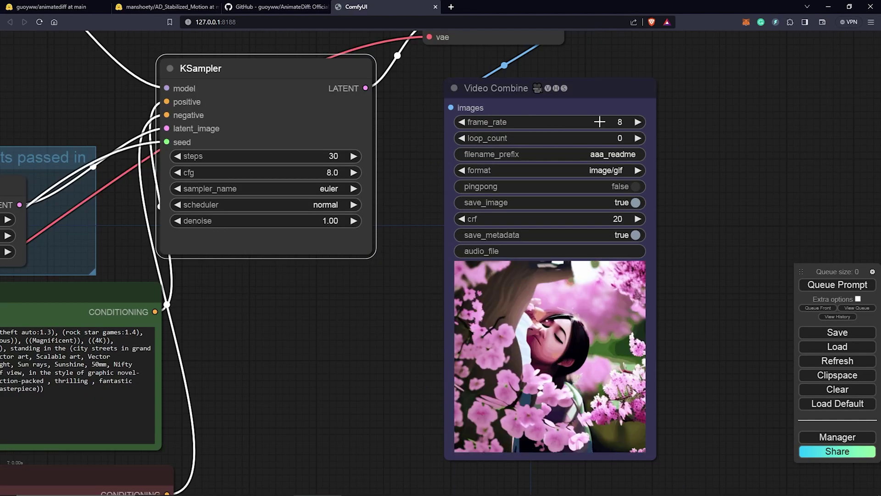
click(606, 154)
key(ctrl+a)
text(GTA)
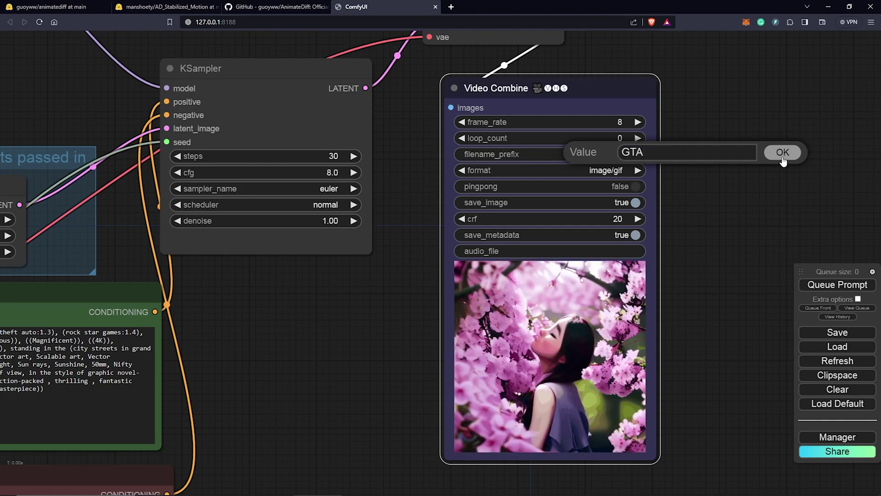
click(782, 151)
Queue the prompt to generate the Niko Bellic animation and inspect the result in the Video Combine node
scroll(685, 253, down, 5)
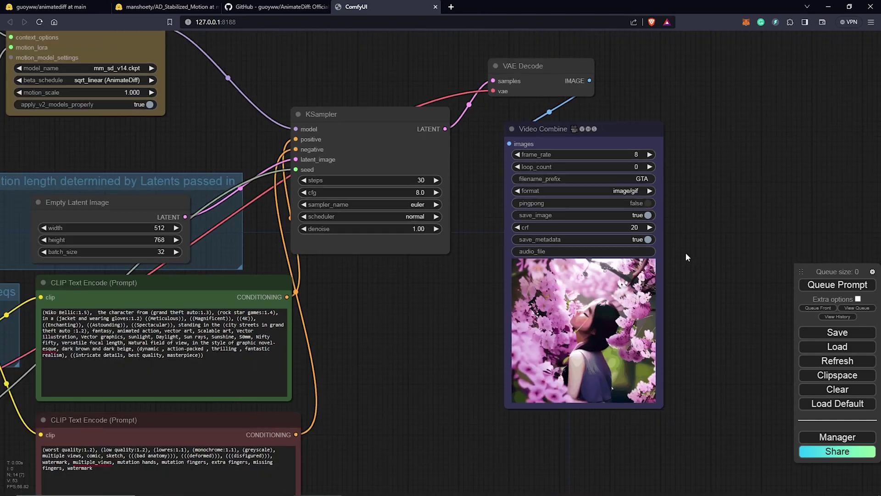
drag(516, 346, 654, 342)
scroll(655, 342, down, 2)
click(814, 287)
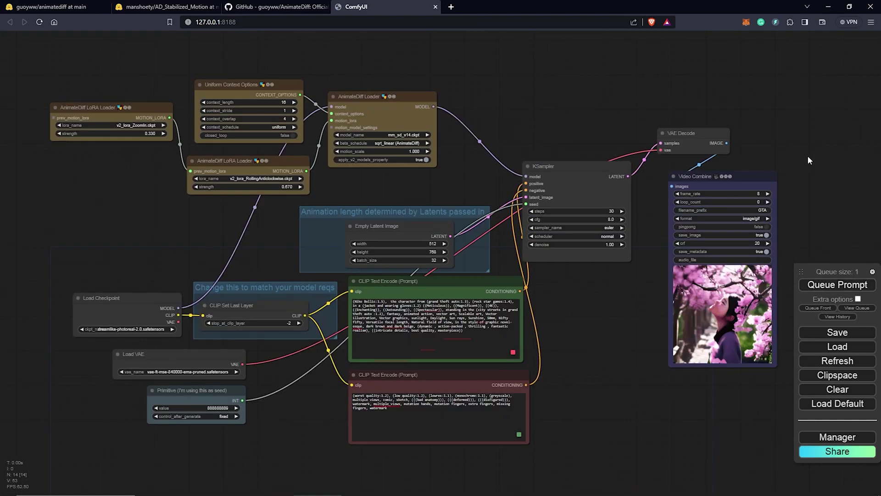
scroll(604, 170, up, 12)
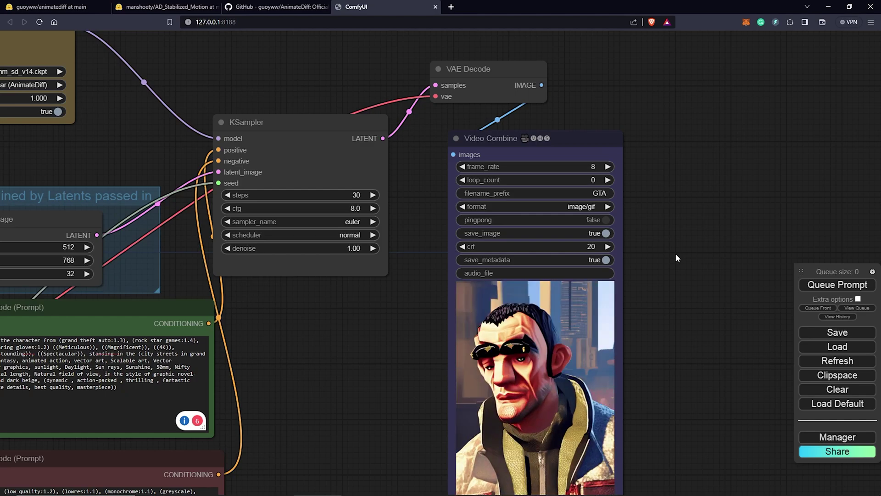
scroll(676, 256, down, 2)
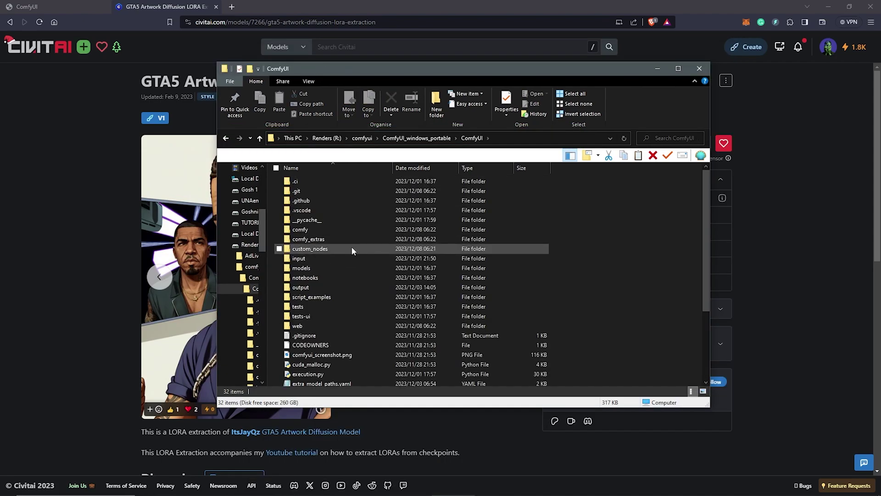
Select the extra_model_paths.yaml file in the ComfyUI folder
click(319, 383)
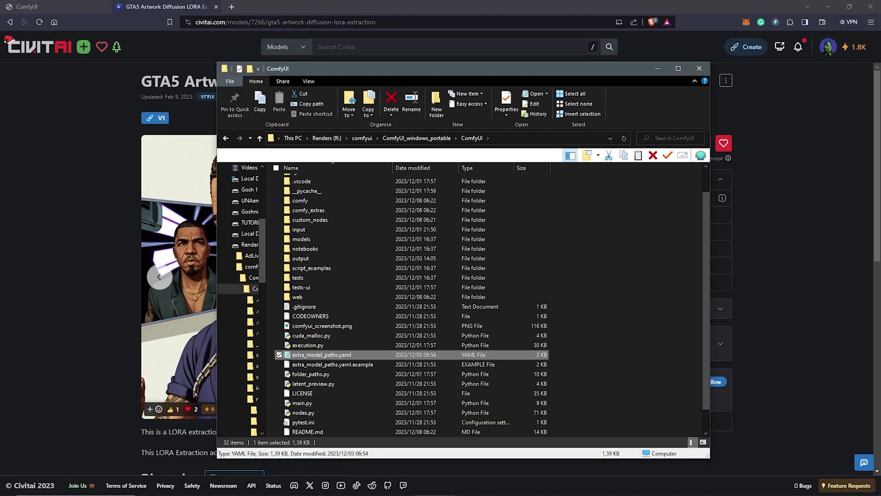
drag(262, 201, 360, 200)
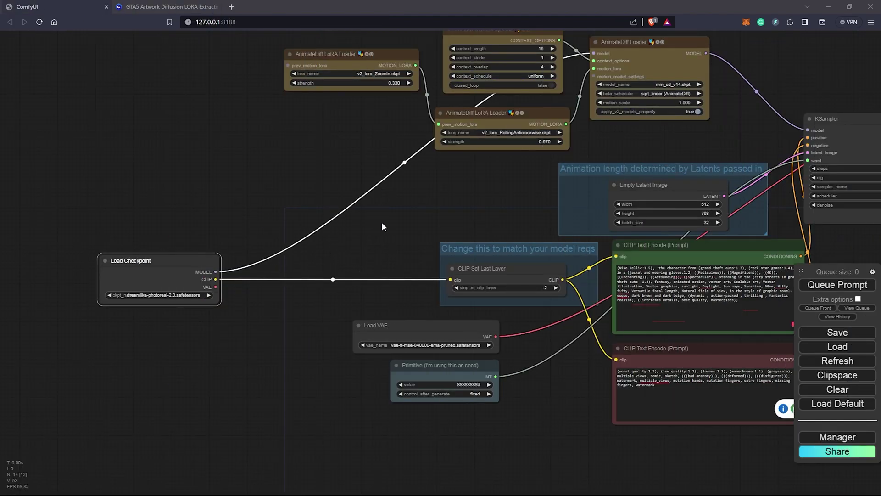
double_click(323, 244)
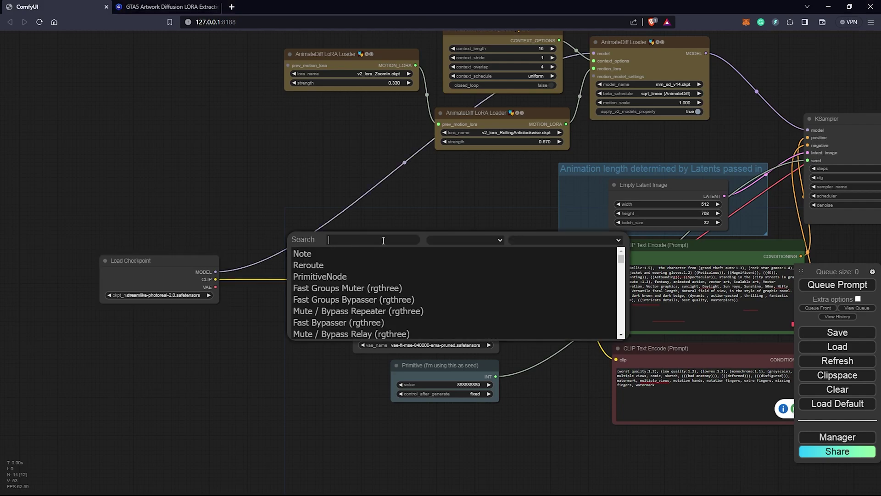
key(Escape)
right_click(307, 248)
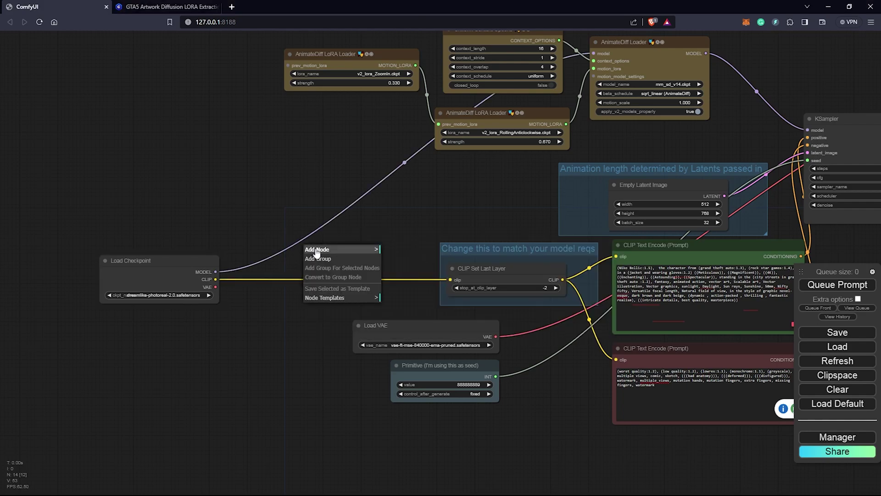
click(371, 250)
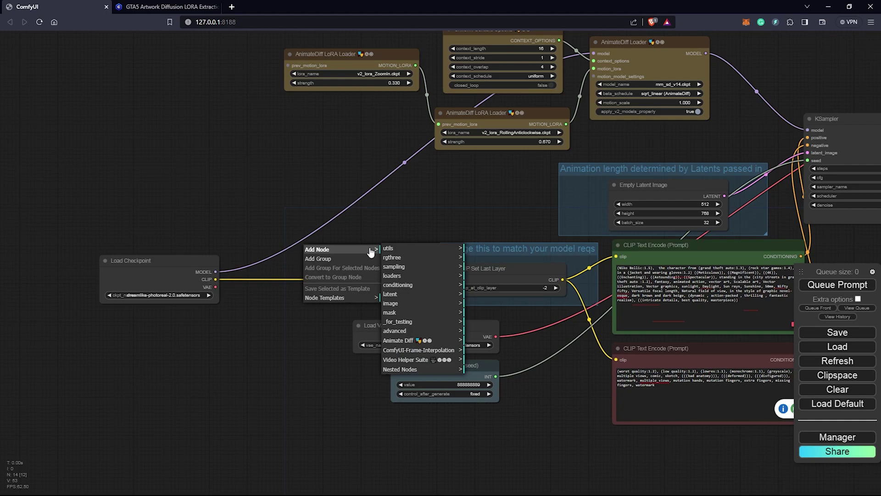
Add a Load LoRA node beside Load Checkpoint and set its lora_name to GTA5_Artwork.safetensors
double_click(323, 244)
text(lora)
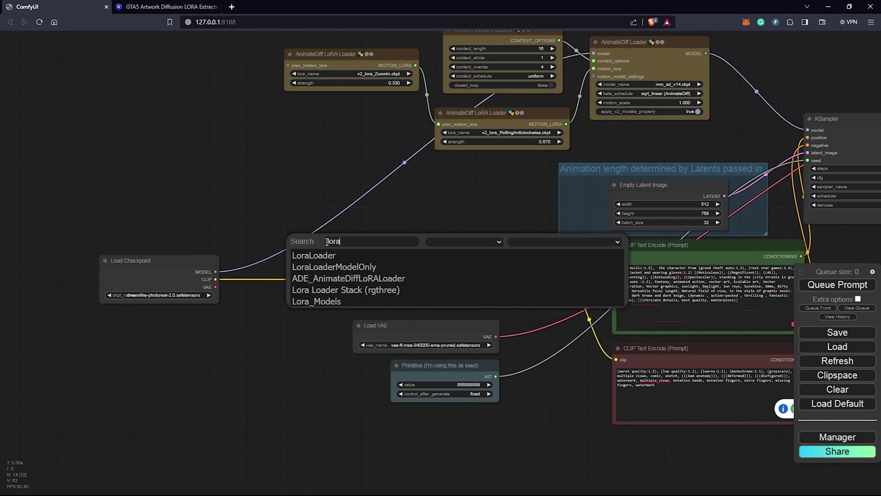
click(325, 256)
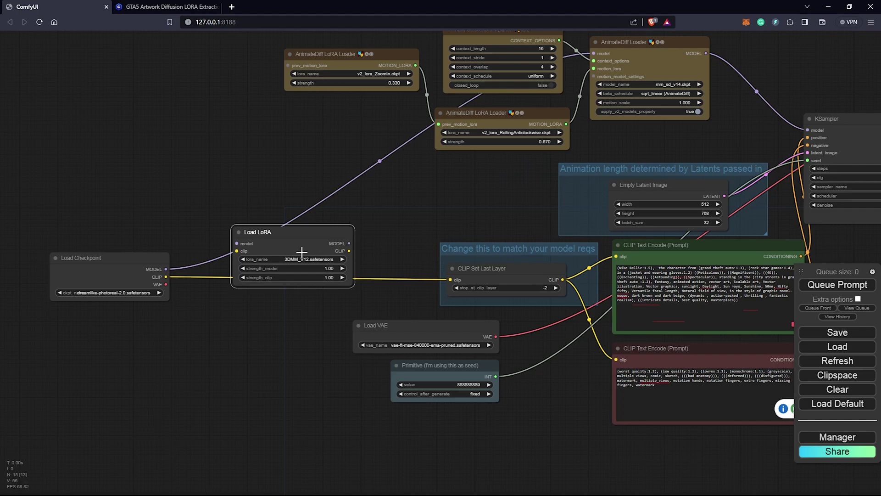
scroll(302, 251, up, 8)
click(285, 259)
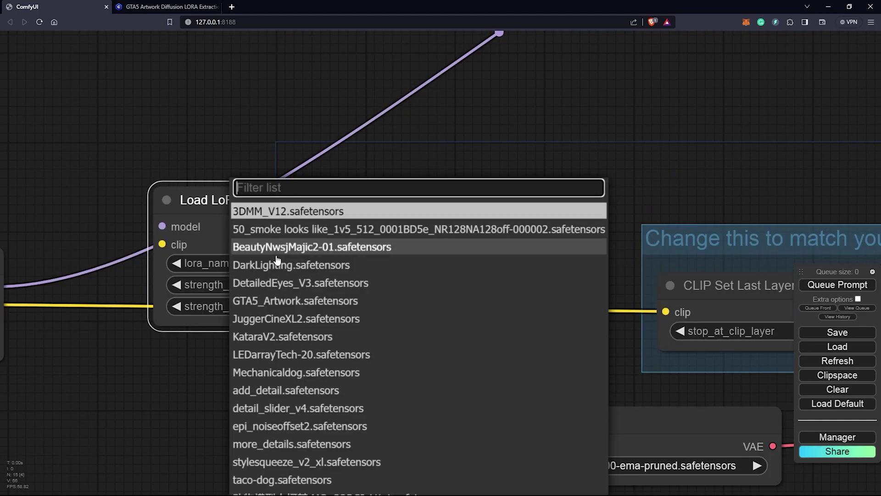
click(271, 304)
Route the MODEL and CLIP links from Load Checkpoint through Load LoRA to the AnimateDiff Loader and CLIP Set Last Layer
scroll(270, 301, down, 5)
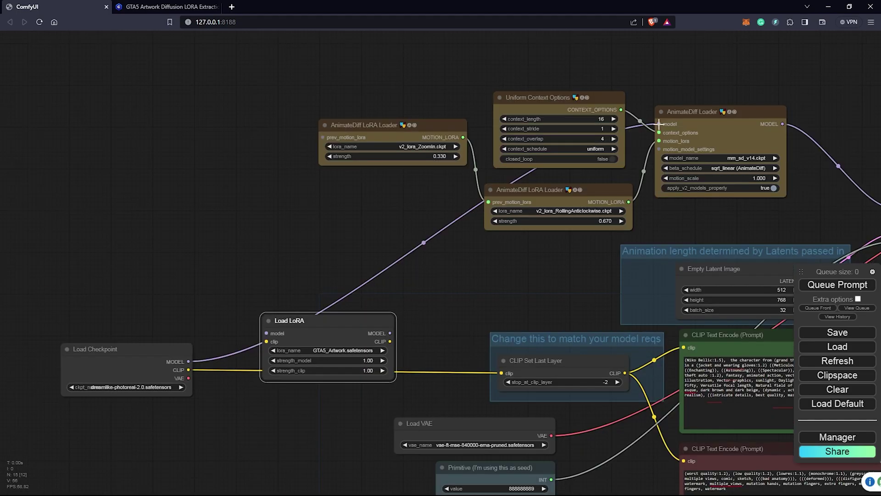
drag(266, 333, 318, 255)
drag(266, 337, 268, 334)
drag(390, 334, 659, 124)
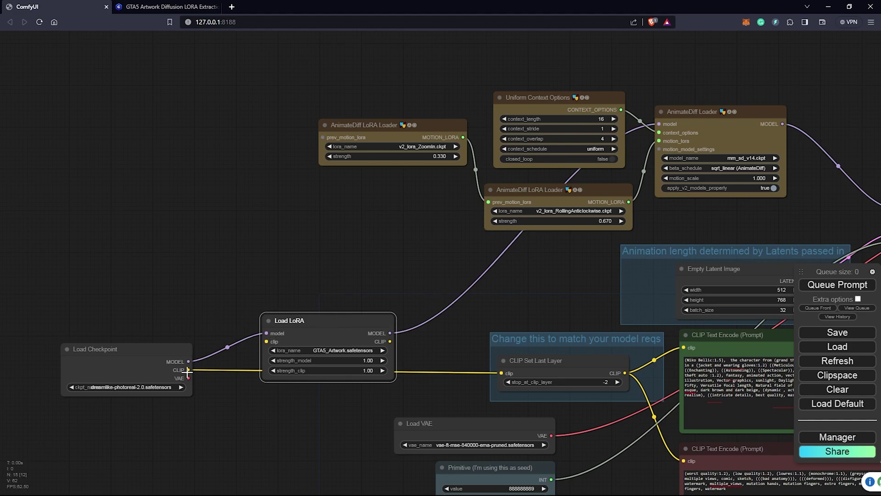
drag(501, 372, 281, 377)
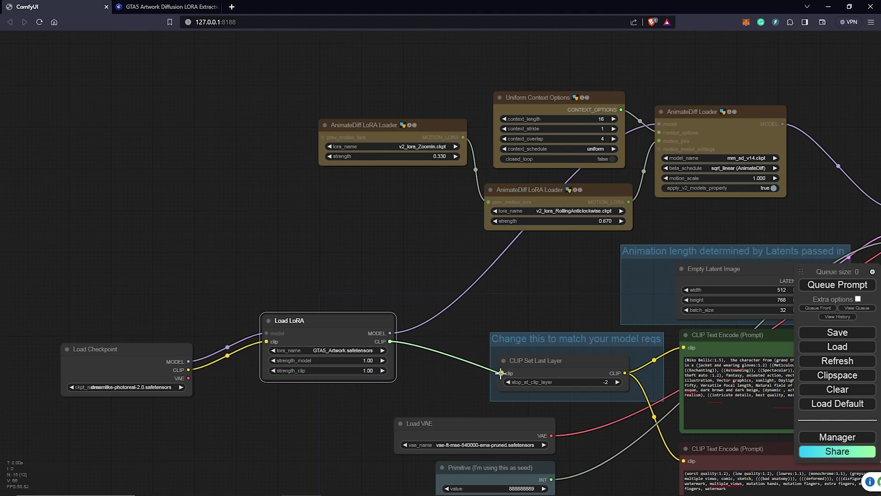
drag(500, 372, 501, 373)
scroll(431, 370, down, 3)
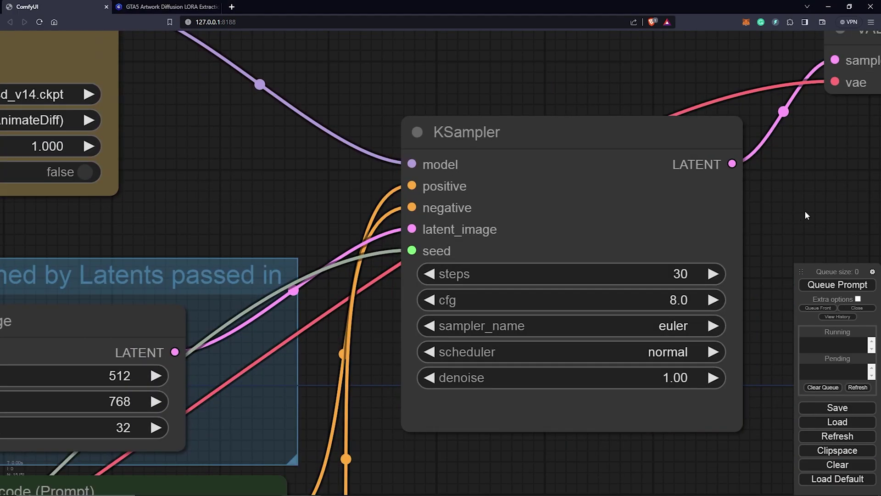
Examine the animation generated with the GTA5 LoRA in the Video Combine node
drag(807, 215, 102, 168)
scroll(187, 213, down, 3)
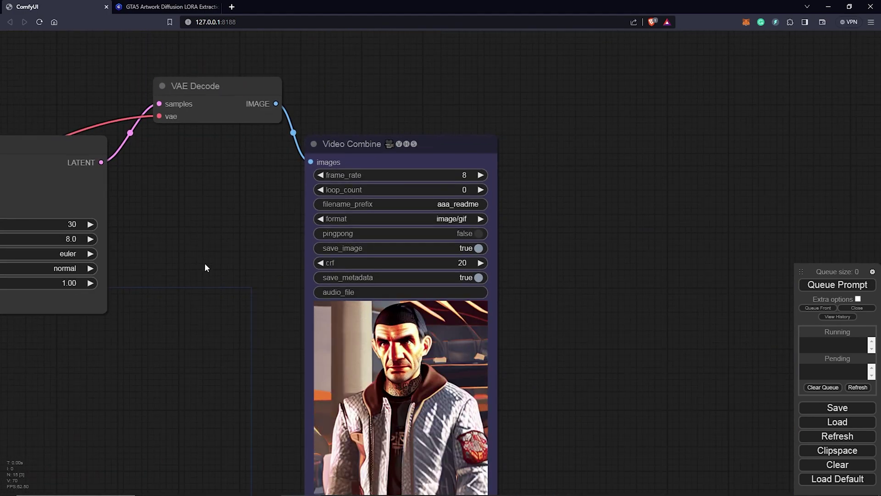
scroll(272, 292, down, 3)
drag(324, 263, 428, 269)
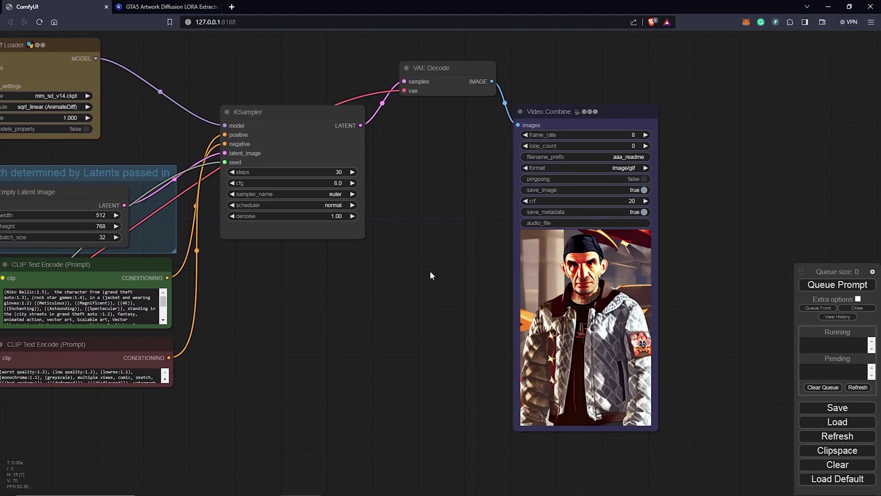
scroll(429, 285, down, 1)
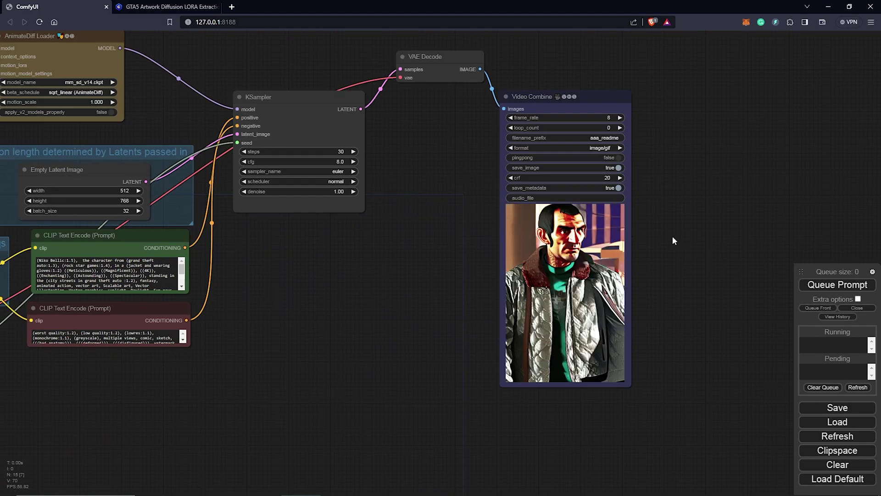
Open the control_after_generate options of the Primitive node used as the seed
drag(181, 388, 647, 363)
scroll(319, 382, up, 8)
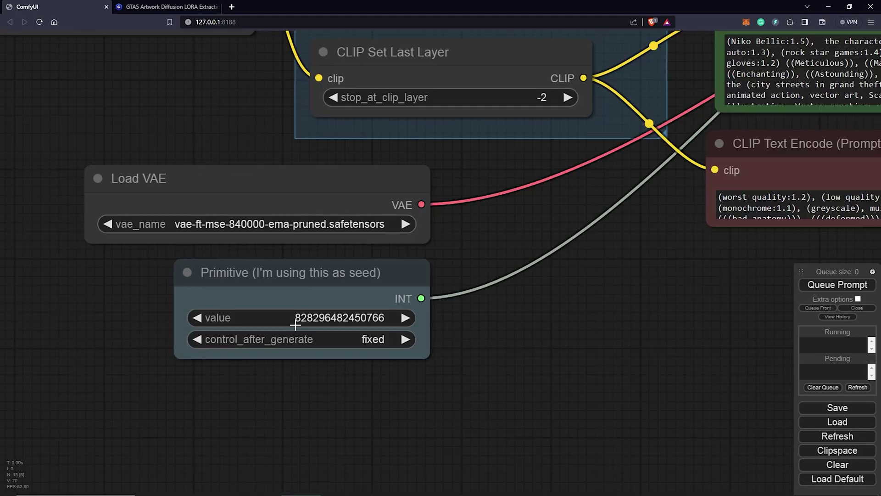
click(364, 339)
click(468, 375)
scroll(507, 347, down, 4)
drag(636, 314, 272, 416)
drag(539, 410, 299, 434)
drag(559, 298, 236, 303)
scroll(311, 302, down, 4)
scroll(312, 300, down, 1)
drag(297, 311, 462, 311)
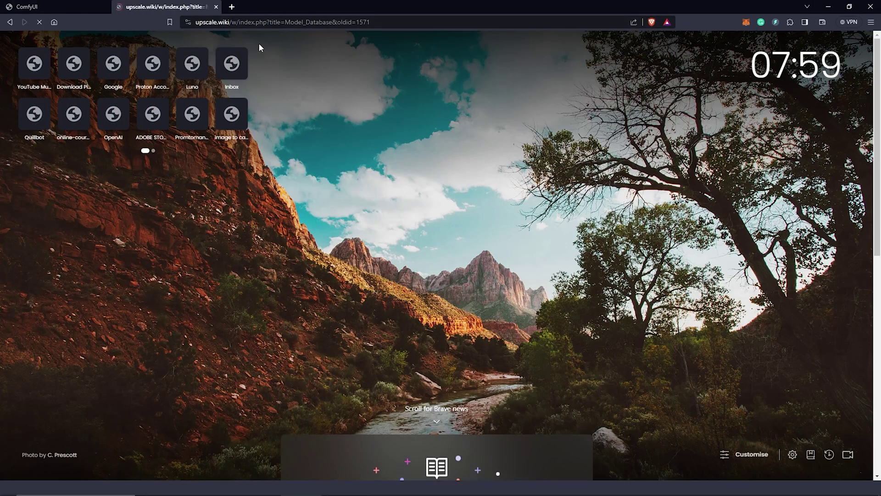
Find 4x-UltraSharp in the Universal Models table of the Upscale Wiki model database and open its download page
scroll(349, 218, down, 10)
scroll(350, 213, down, 10)
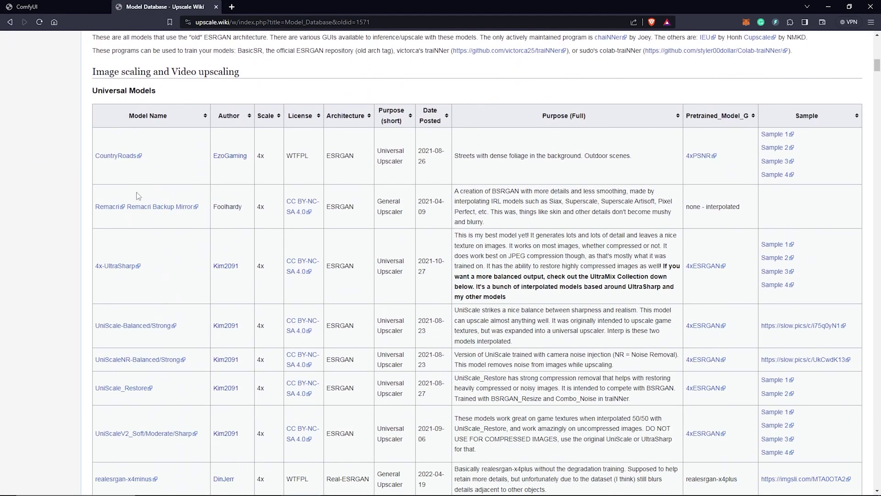
scroll(117, 163, down, 9)
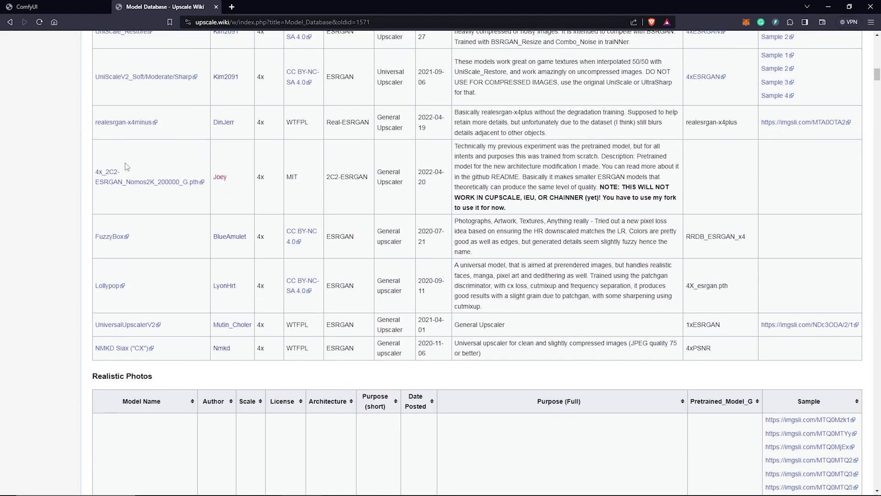
scroll(133, 220, up, 4)
scroll(136, 232, up, 3)
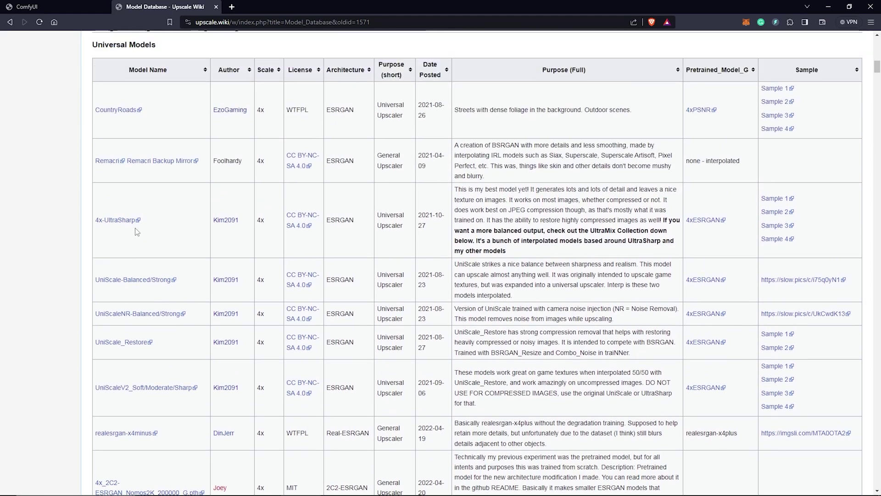
click(115, 220)
Switch to File Explorer, go from the upscale_models folder to the main ComfyUI folder and open extra_model_paths.yaml
key(alt+Tab)
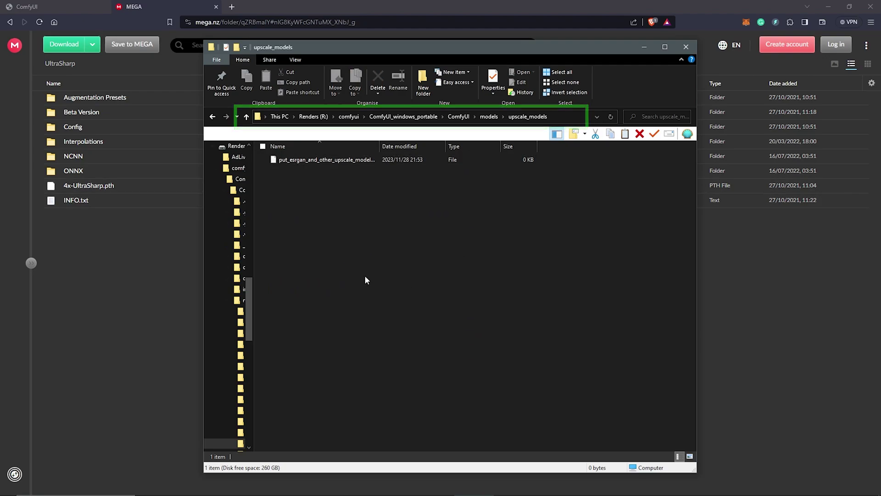
click(458, 116)
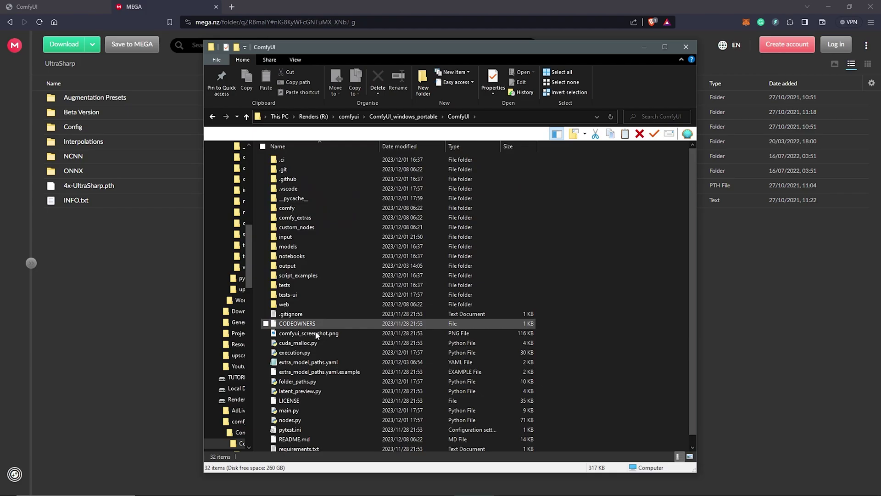
double_click(298, 362)
key(super+Up)
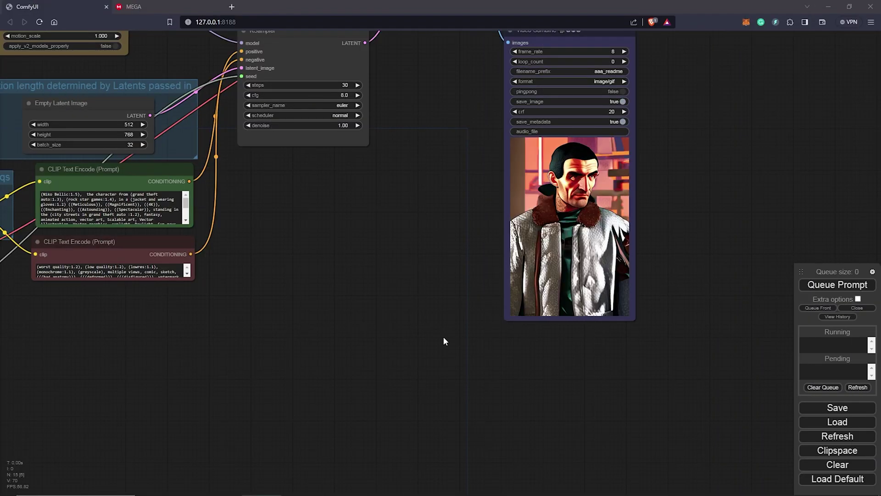
Add a LatentUpscaleBy node in the empty canvas area below the existing KSampler
double_click(316, 362)
text(up)
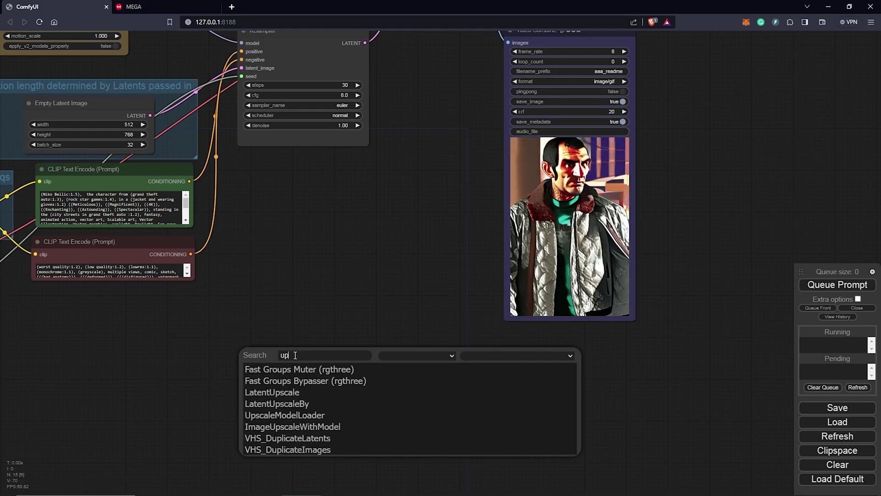
text(scale)
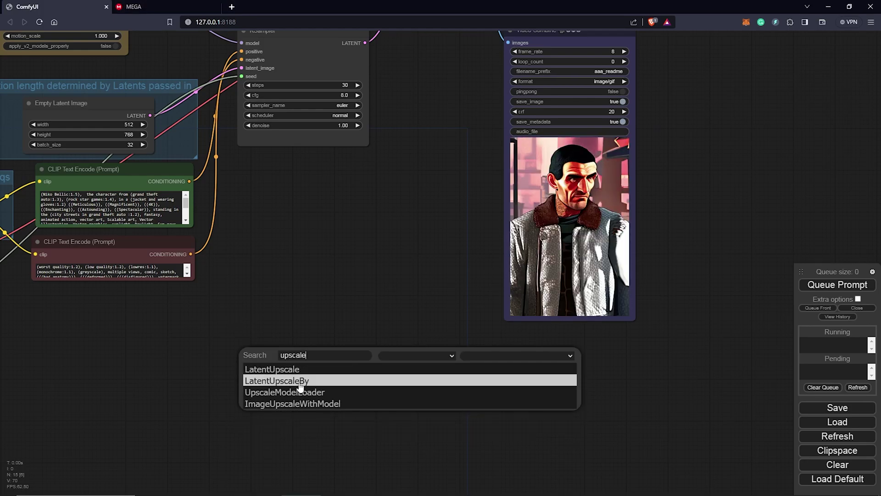
click(301, 381)
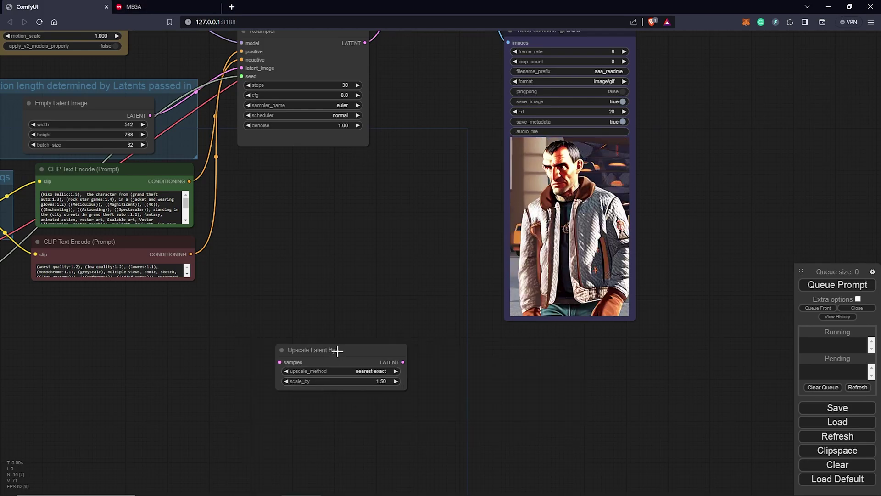
drag(337, 350, 301, 361)
Add a second KSampler node and place it beside the Upscale Latent By node
double_click(348, 402)
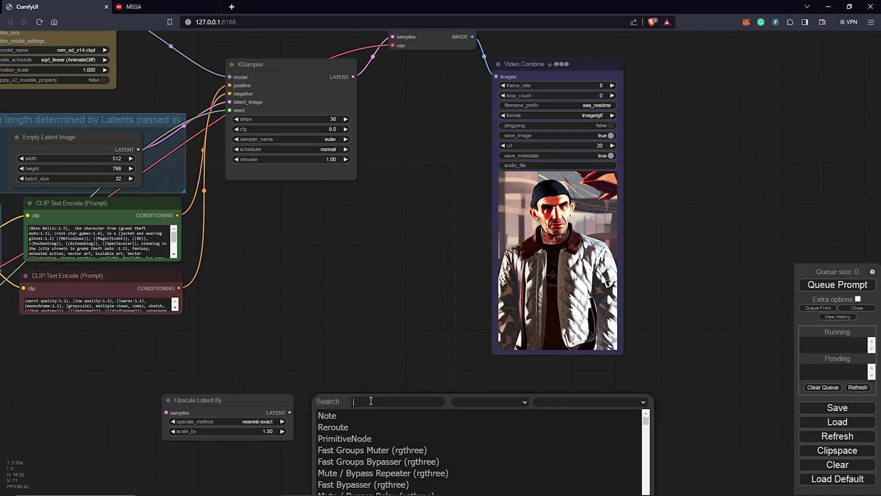
text(ksa)
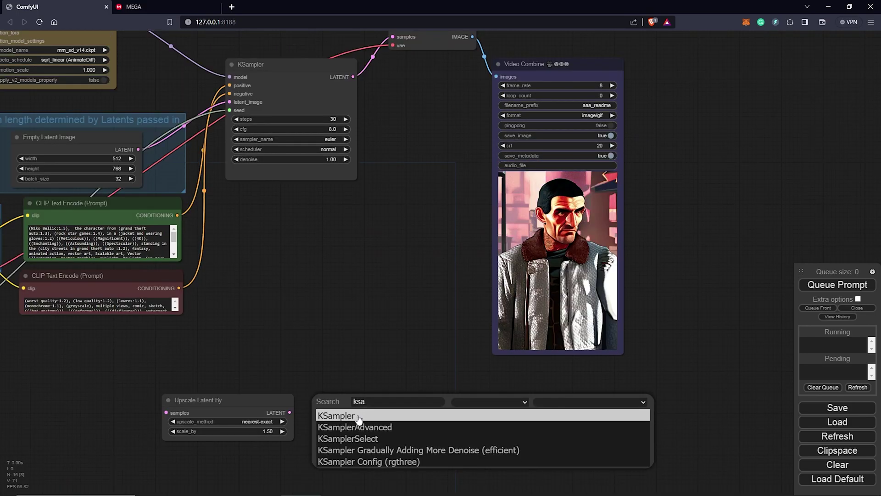
click(358, 418)
drag(220, 400, 213, 377)
drag(398, 395, 358, 370)
drag(358, 370, 360, 372)
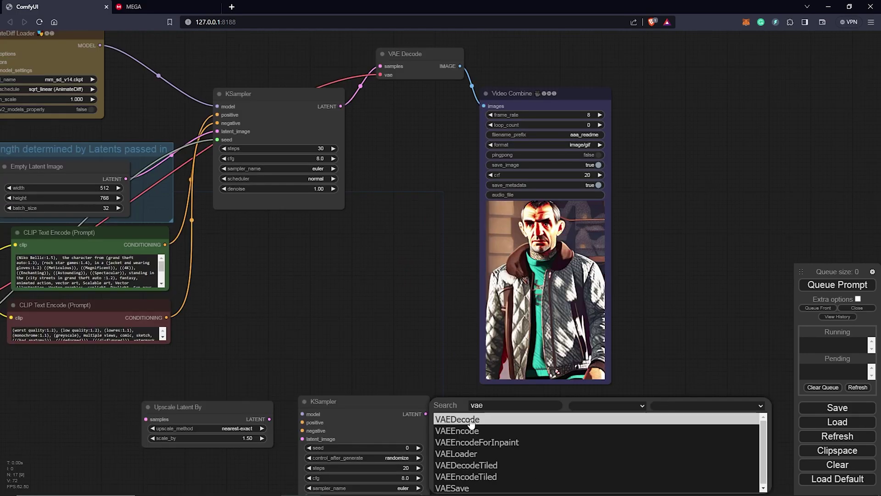
Add a second VAE Decode node and place it beside the new KSampler
click(470, 420)
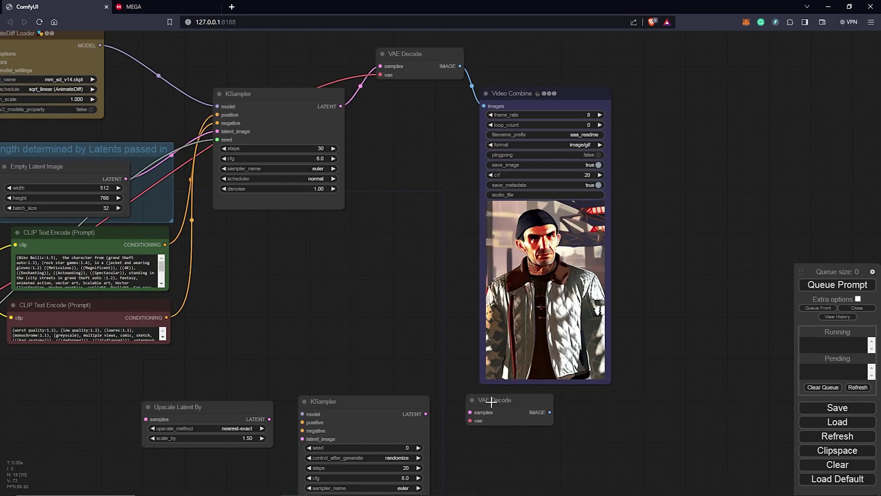
drag(491, 401, 470, 403)
scroll(520, 429, down, 2)
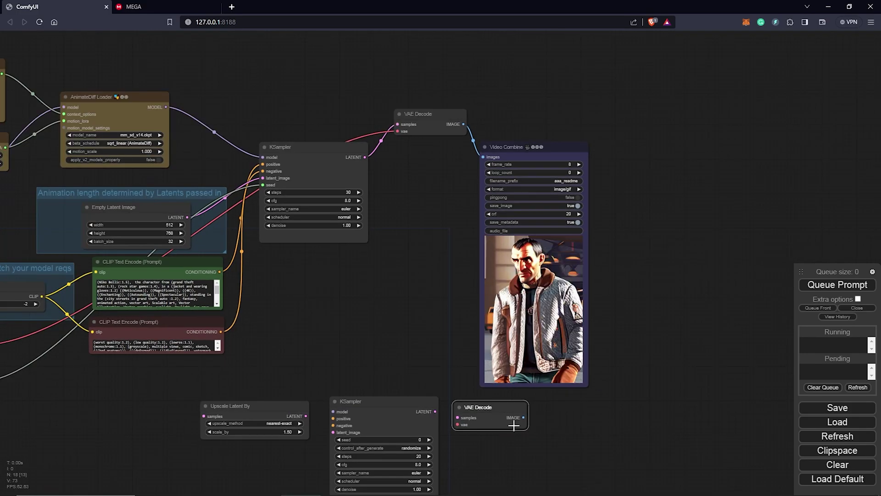
drag(543, 426, 531, 340)
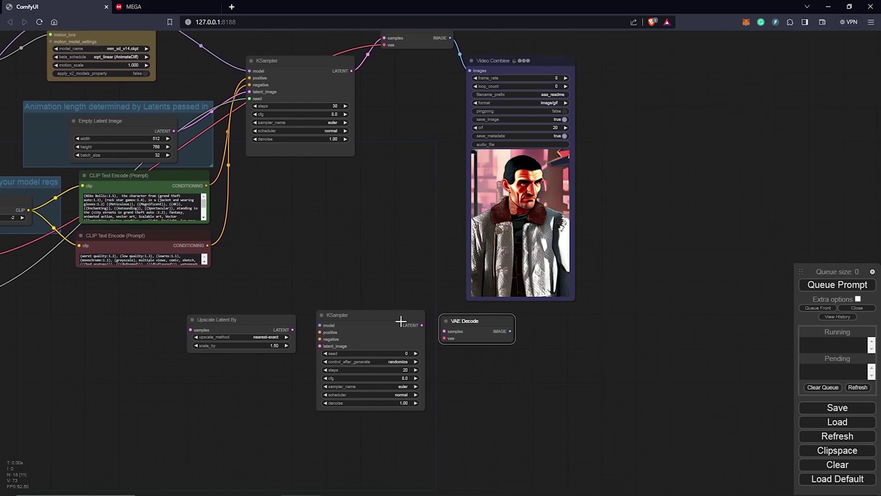
drag(546, 330, 517, 368)
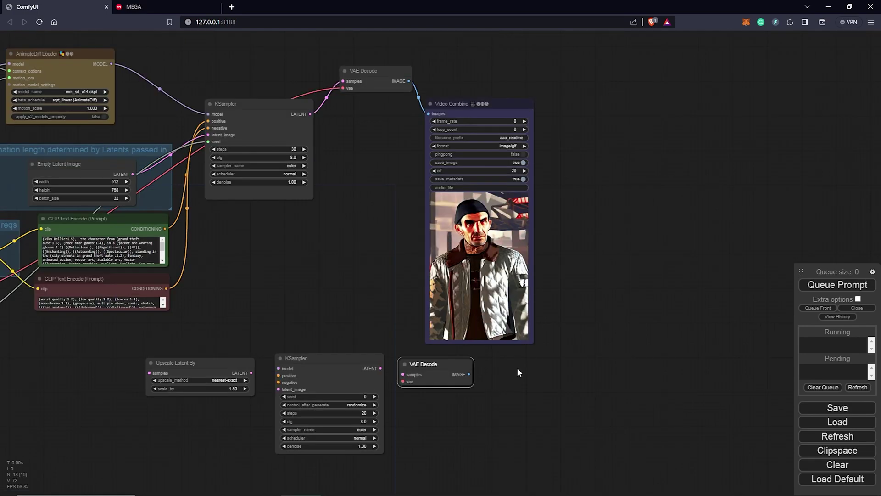
Add a Load Upscale Model node set to 4x-UltraSharp.pth and link its output to a new Upscale Image (using Model) node
double_click(547, 366)
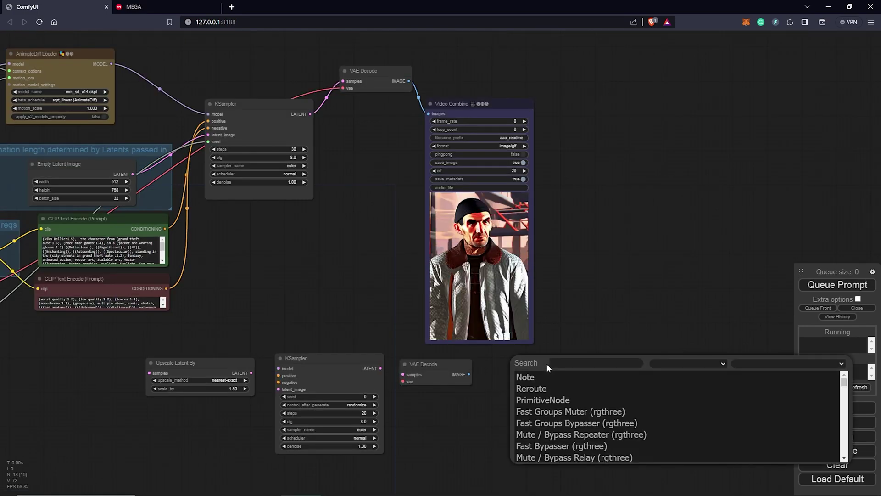
text(upsc)
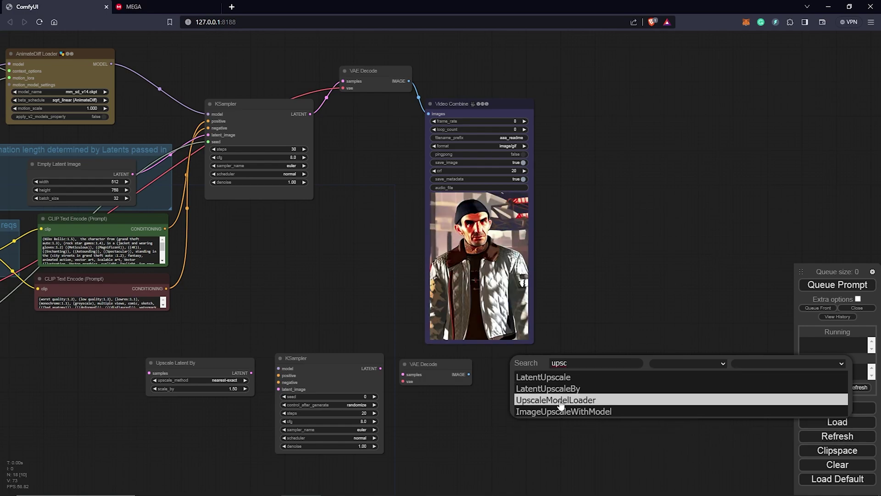
click(560, 401)
drag(576, 355, 538, 364)
click(568, 382)
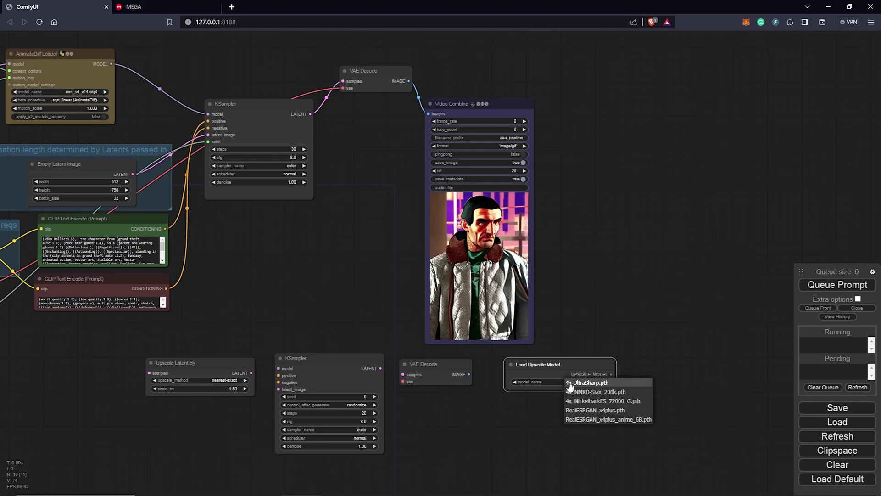
click(603, 382)
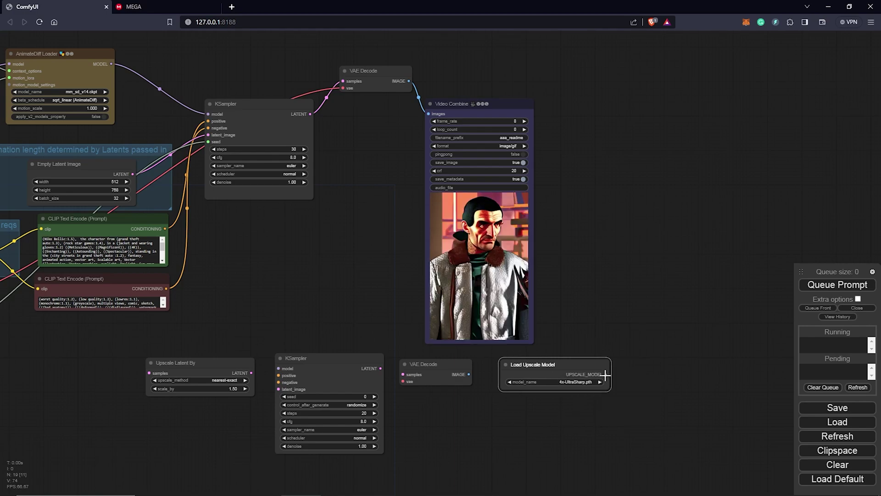
drag(606, 375, 642, 375)
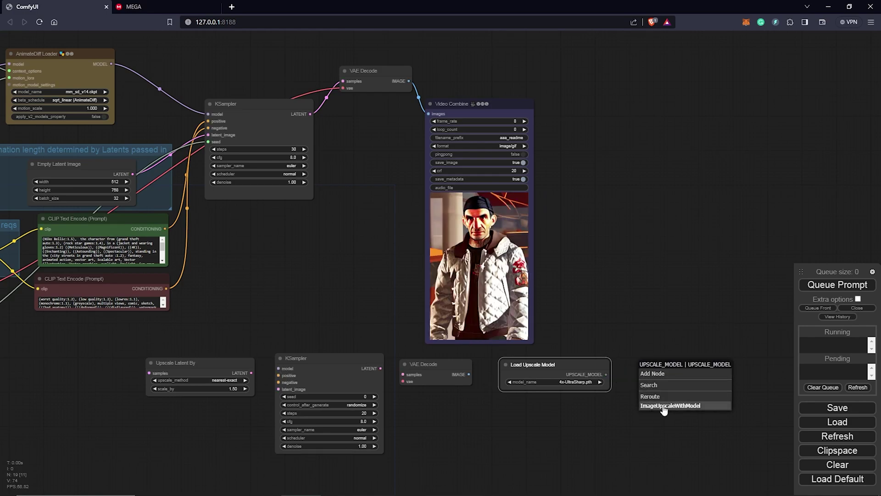
drag(674, 371, 595, 309)
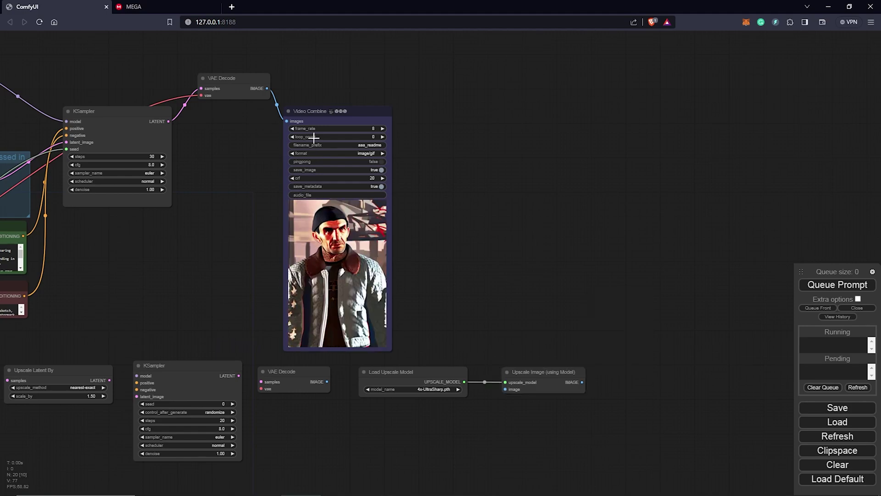
Reposition the existing Video Combine node and add a second VHS_VideoCombine node in the empty area beside it
drag(307, 132, 315, 122)
double_click(496, 134)
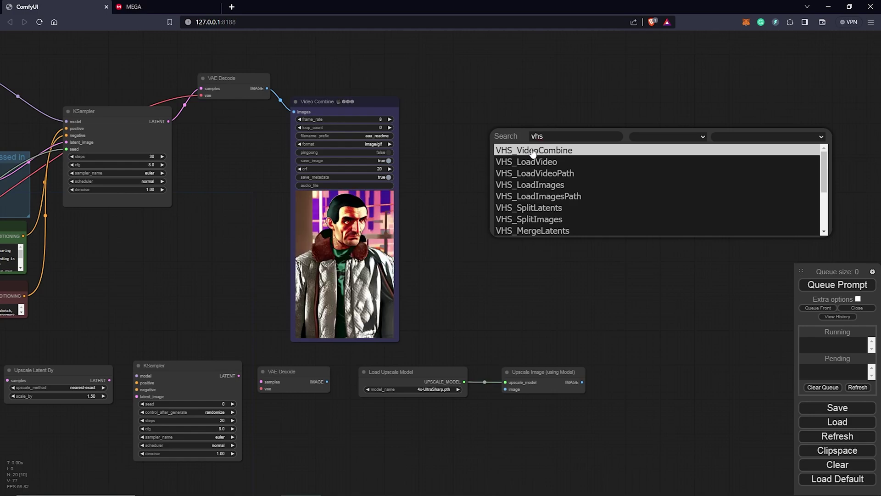
click(532, 151)
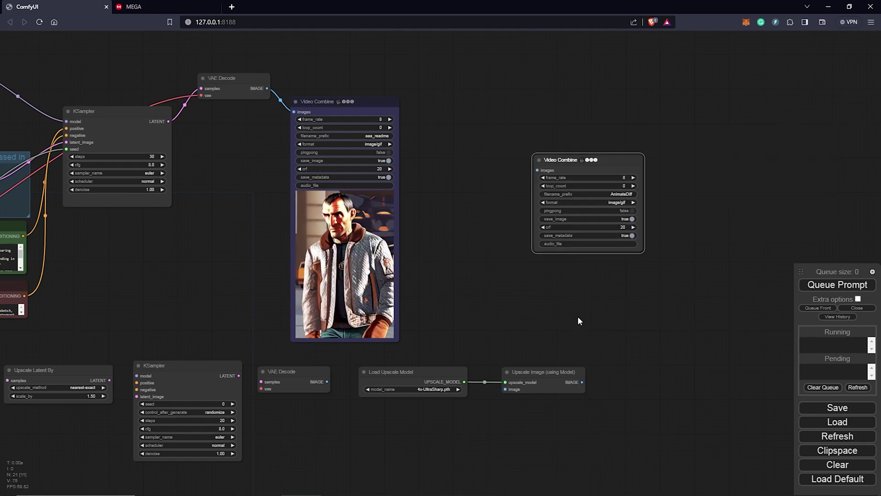
Search the custom node list in ComfyUI Manager for vhs and close the Manager
drag(803, 315, 776, 109)
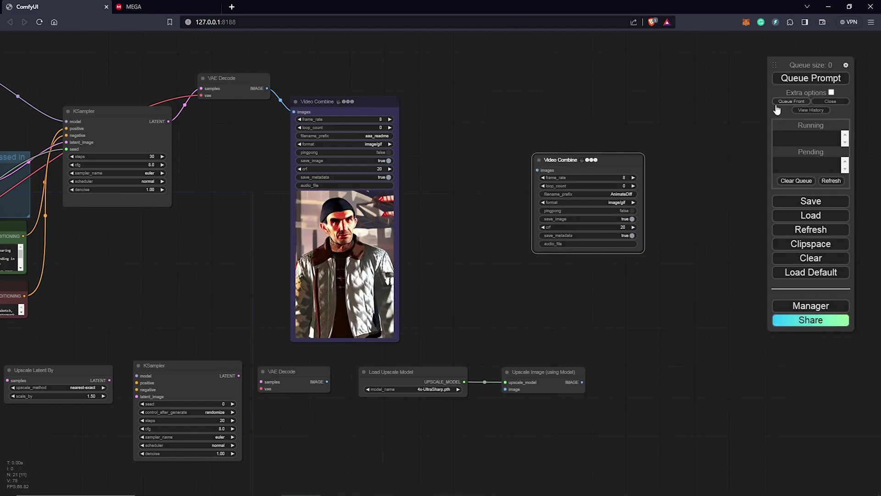
click(830, 306)
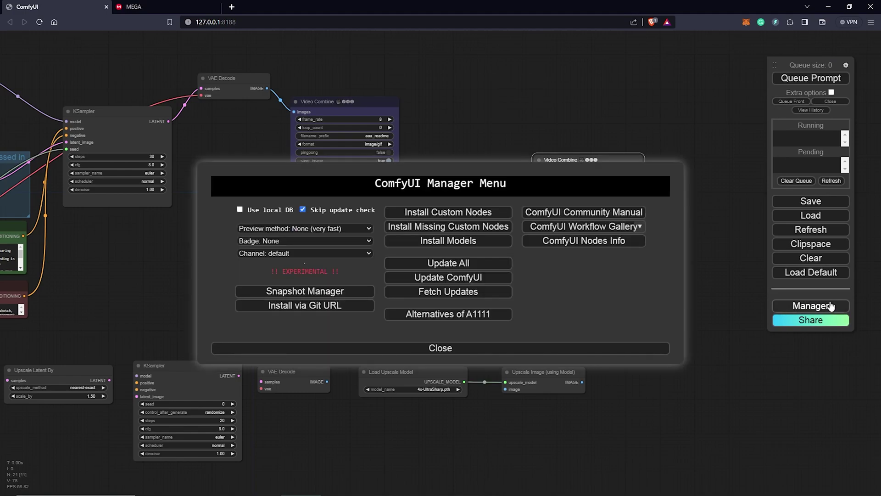
click(450, 214)
click(685, 92)
text(vhs)
click(772, 91)
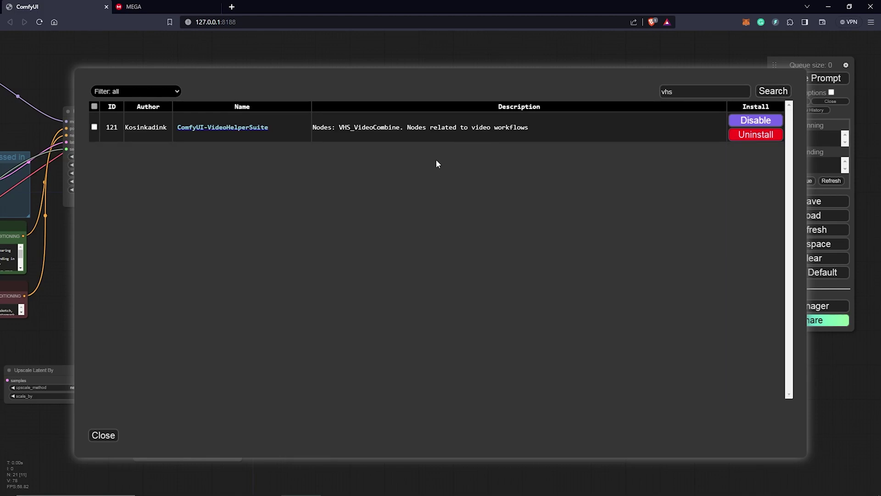
click(103, 435)
Search the canvas node list for vhs to look at the VHS_VideoCombine entry
double_click(474, 147)
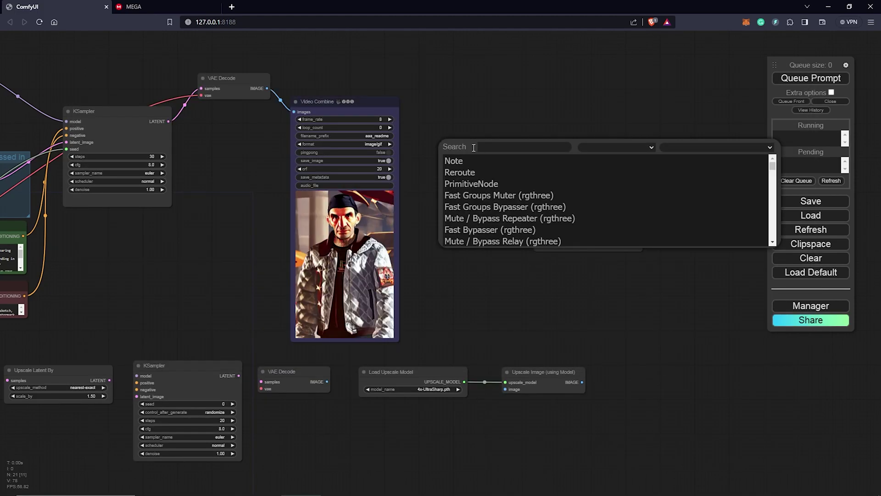
text(v)
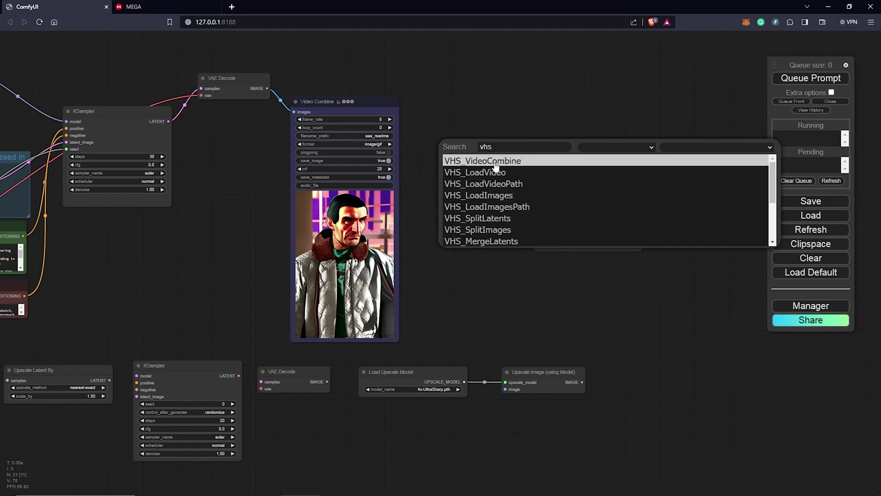
text(hs)
key(Return)
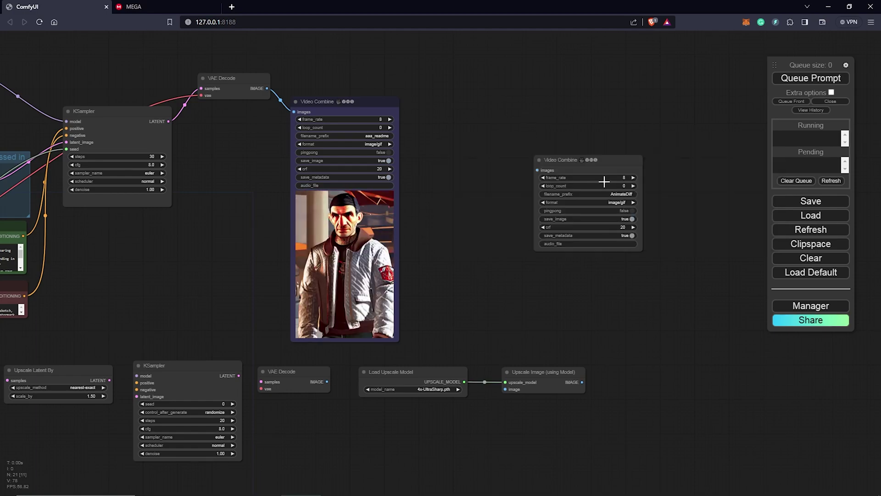
Connect the Upscale Image output to the new Video Combine node's images input and set its filename_prefix to Upscale
drag(562, 157, 627, 157)
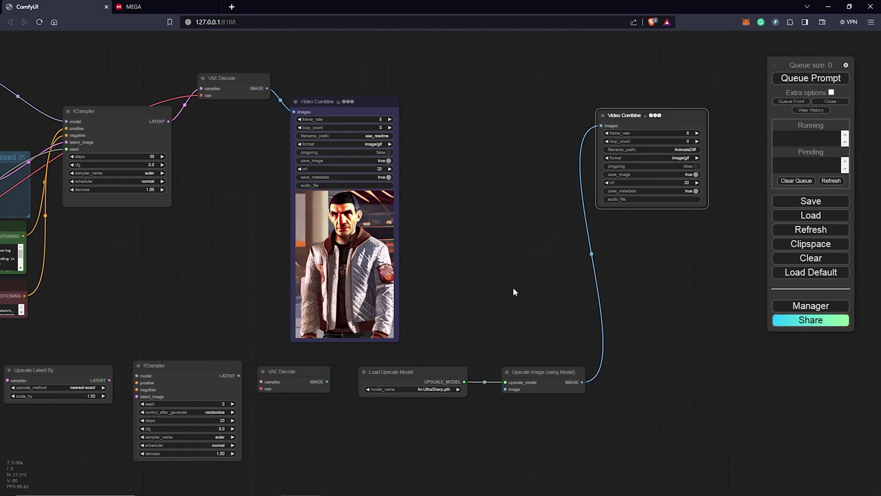
scroll(714, 161, up, 5)
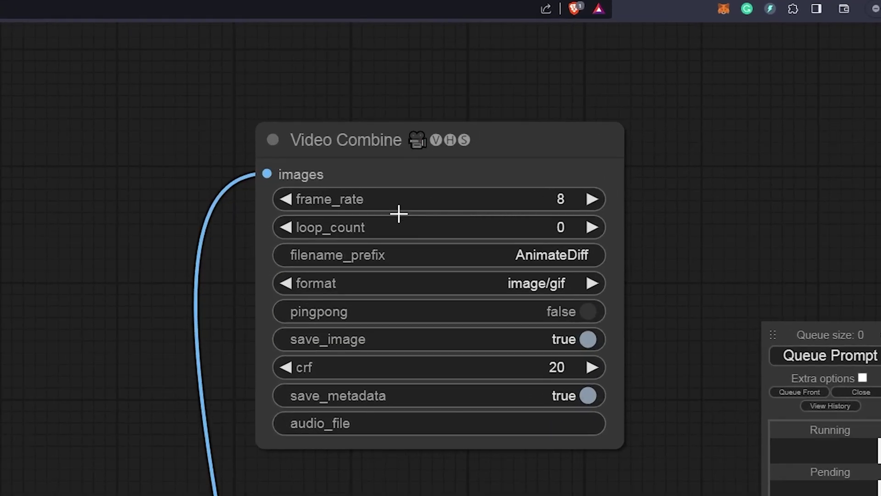
click(540, 255)
text(Ups)
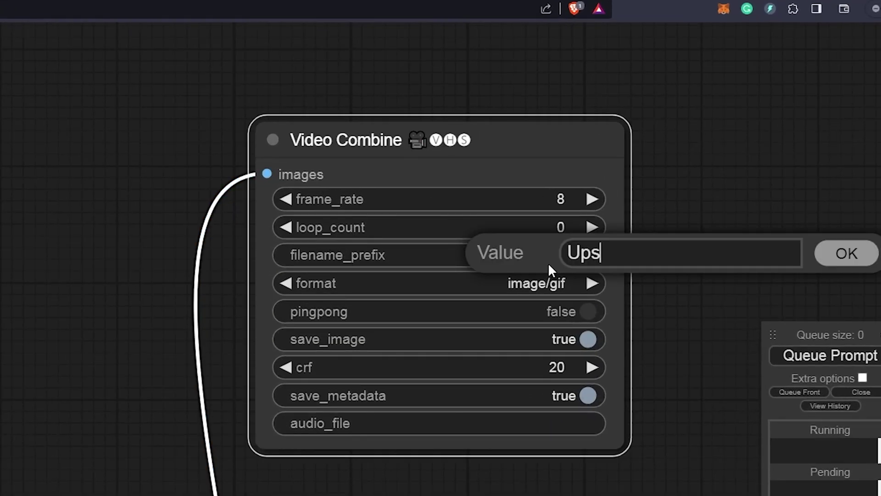
text(cale)
key(Return)
Set the output format of the new Video Combine node to video/h264-mp4
scroll(654, 237, down, 1)
click(522, 280)
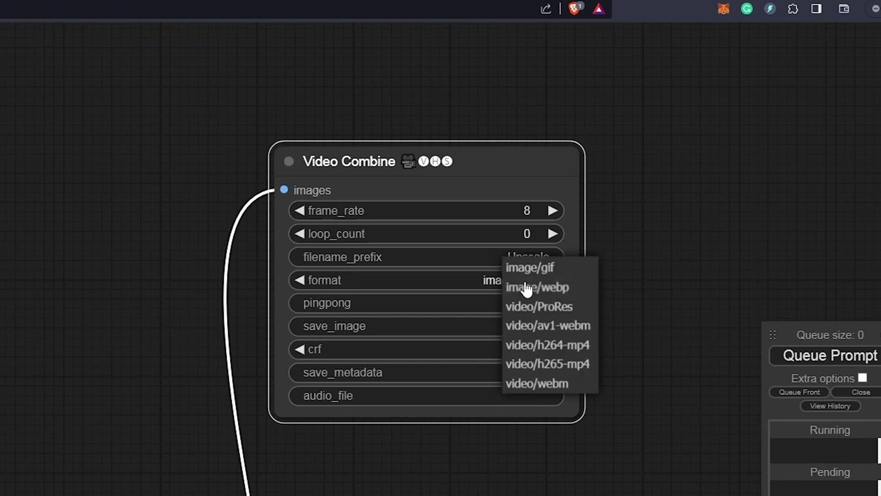
click(573, 347)
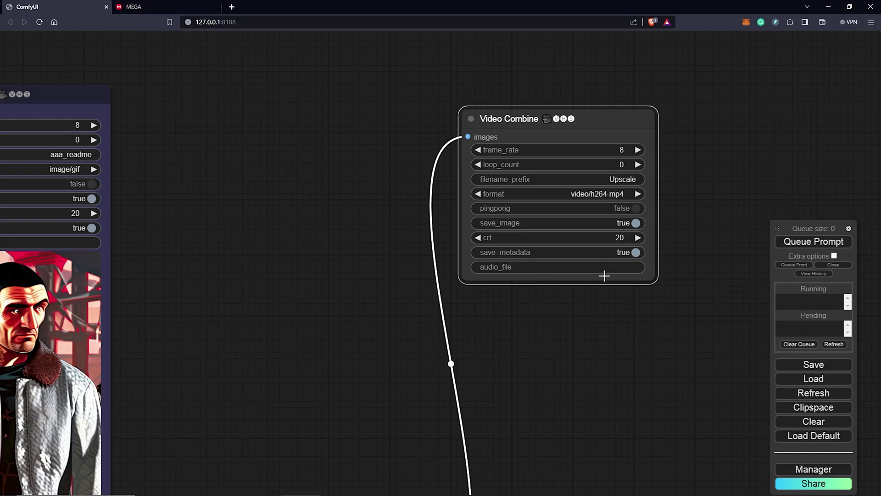
Reposition the Load Upscale Model and Upscale Image nodes and connect the lower VAE Decode's IMAGE output to Upscale Image's image input
scroll(587, 353, down, 2)
drag(587, 355, 637, 191)
scroll(345, 337, down, 2)
drag(345, 338, 615, 283)
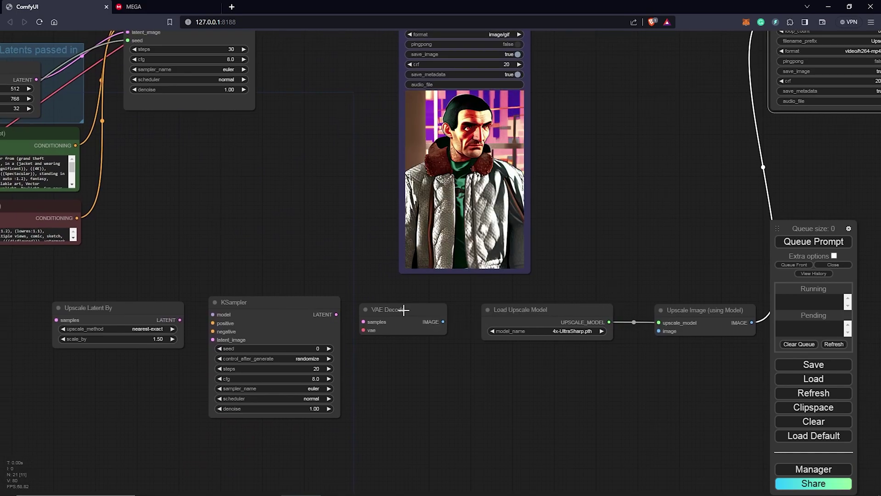
drag(532, 310, 591, 251)
drag(693, 309, 645, 344)
drag(610, 255, 545, 294)
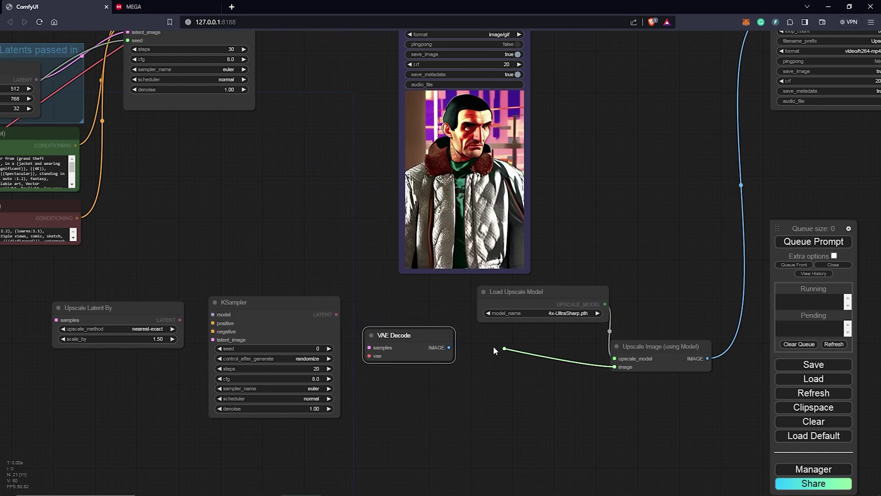
drag(493, 350, 448, 347)
Connect the lower VAE Decode's samples input to the second KSampler's LATENT output and its vae input to Load VAE
scroll(472, 428, down, 1)
mouse_move(449, 403)
mouse_down()
mouse_move(472, 428)
mouse_move(493, 426)
mouse_move(456, 417)
mouse_up()
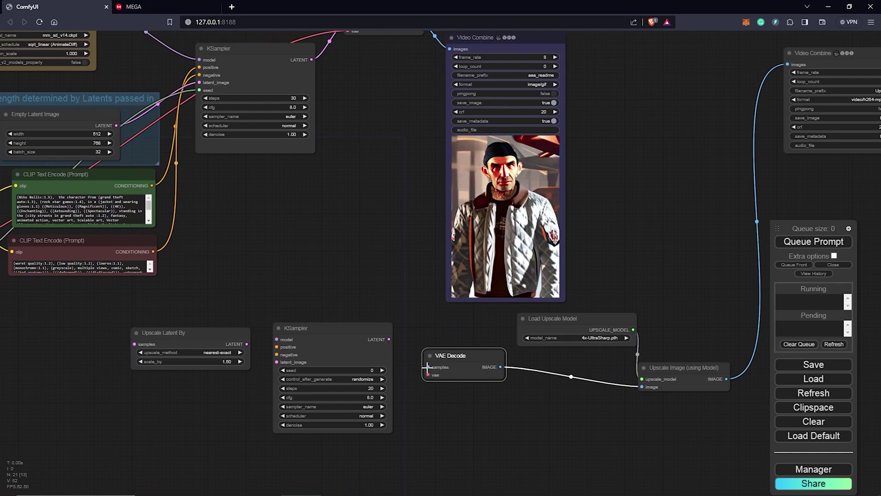
drag(426, 367, 387, 339)
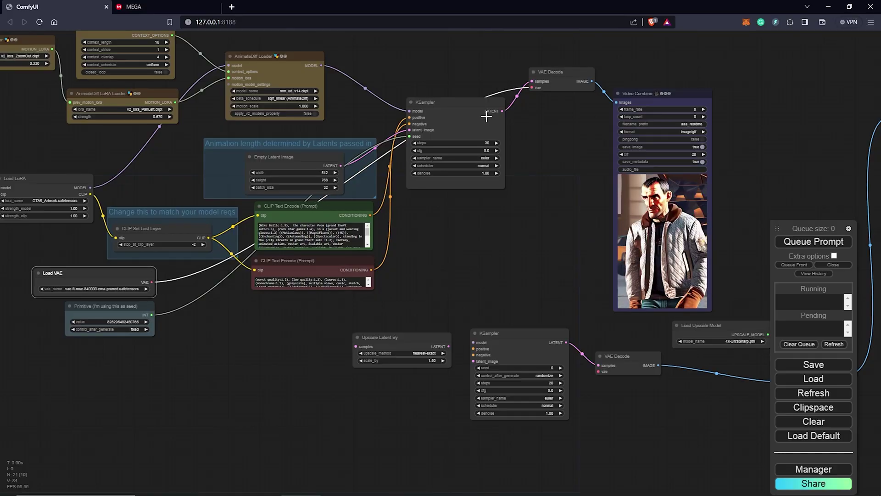
drag(598, 371, 151, 281)
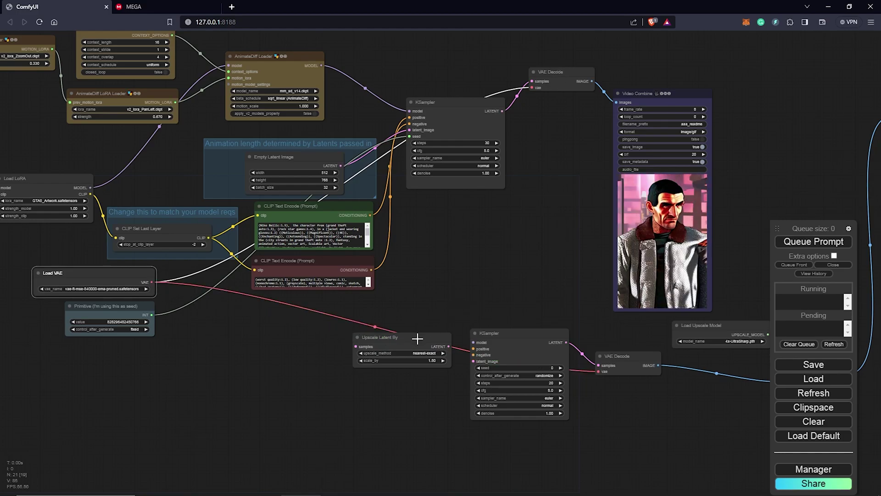
Wire both CLIP Text Encode prompts into the second KSampler and feed it the first KSampler's latent through Upscale Latent By
drag(480, 348, 354, 186)
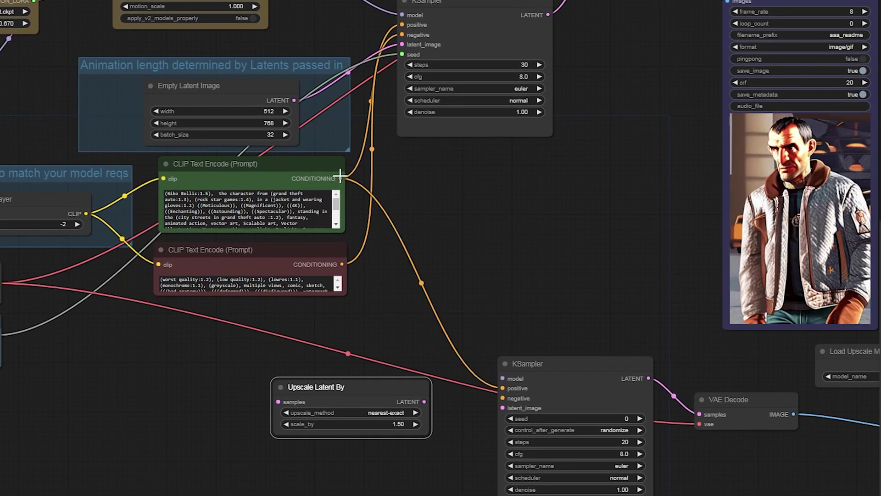
drag(503, 398, 339, 264)
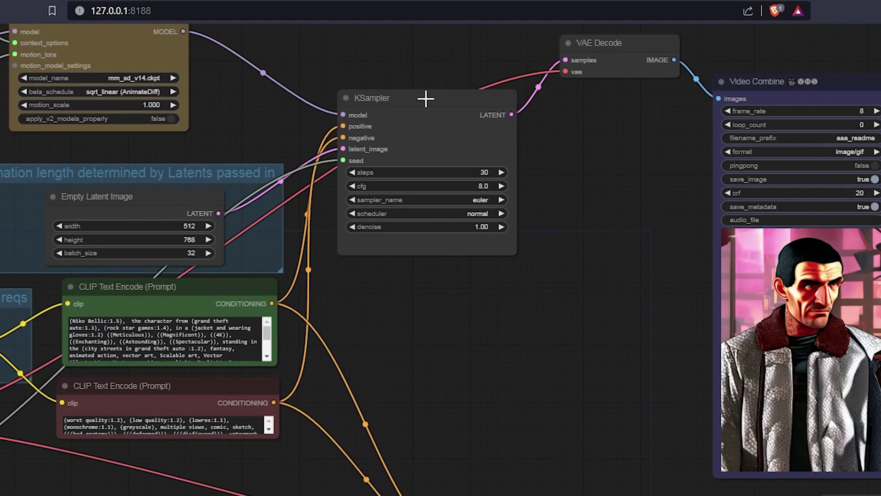
click(494, 71)
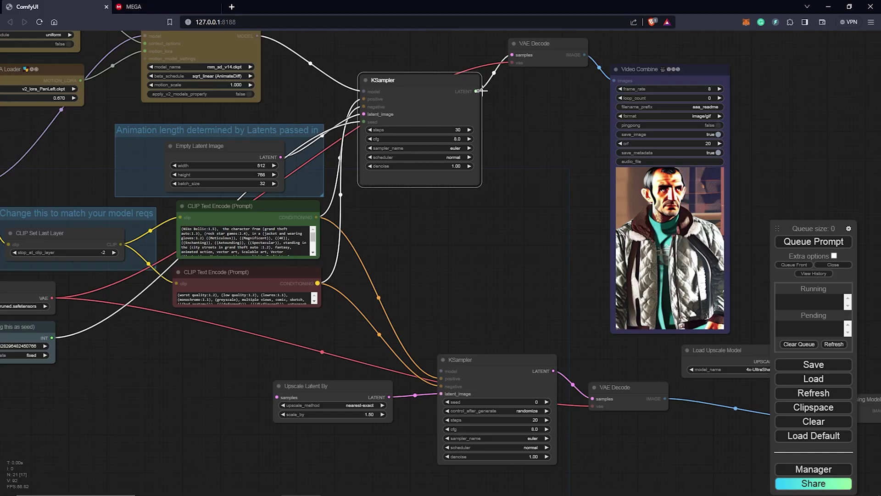
drag(512, 114, 354, 441)
drag(370, 312, 286, 393)
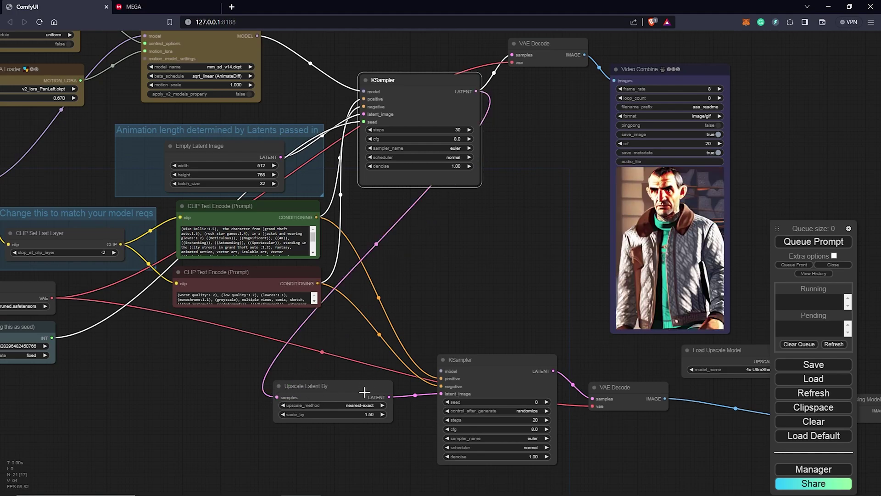
Connect the AnimateDiff Loader's MODEL output to the second KSampler's model input
drag(438, 322, 426, 290)
drag(443, 230, 454, 284)
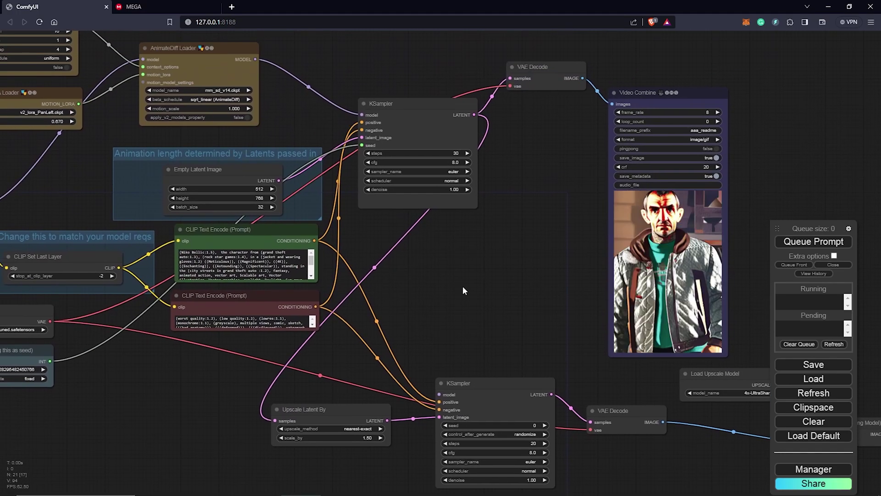
scroll(461, 285, down, 1)
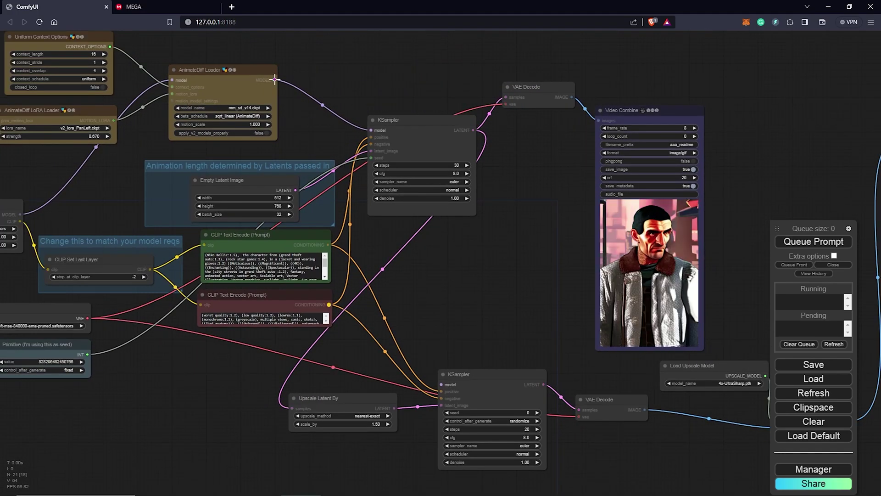
drag(274, 79, 444, 384)
Move the Upscale Video Combine node slightly closer to the rest of the workflow
drag(635, 298, 616, 329)
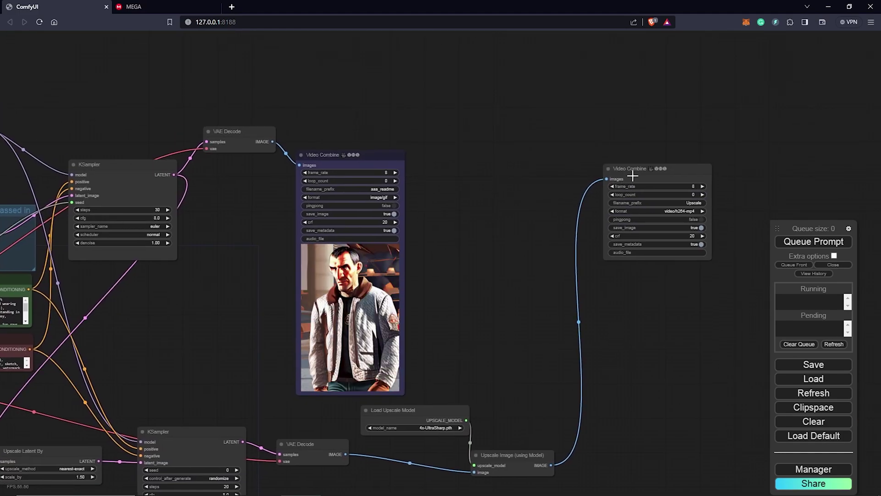
drag(630, 168, 614, 156)
scroll(512, 302, down, 2)
drag(419, 452, 454, 350)
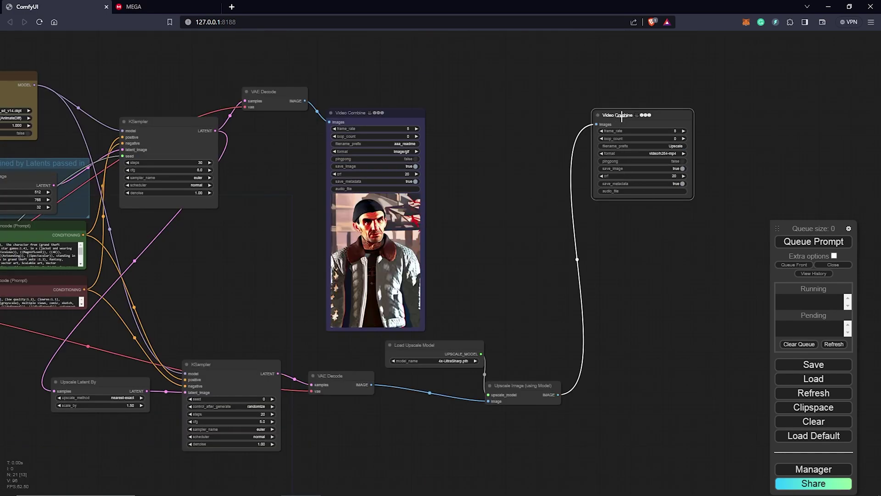
drag(622, 115, 605, 114)
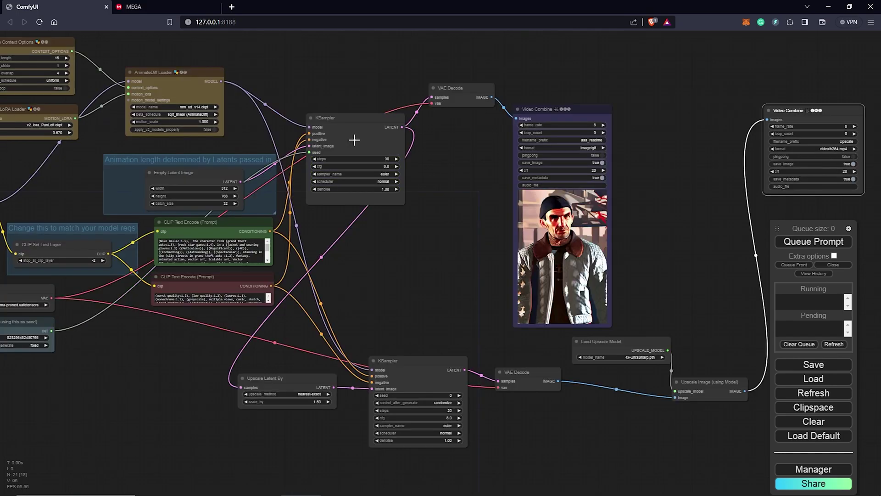
Set the second KSampler's steps to 30 and denoise to 0.80, and queue the prompt
scroll(354, 140, up, 5)
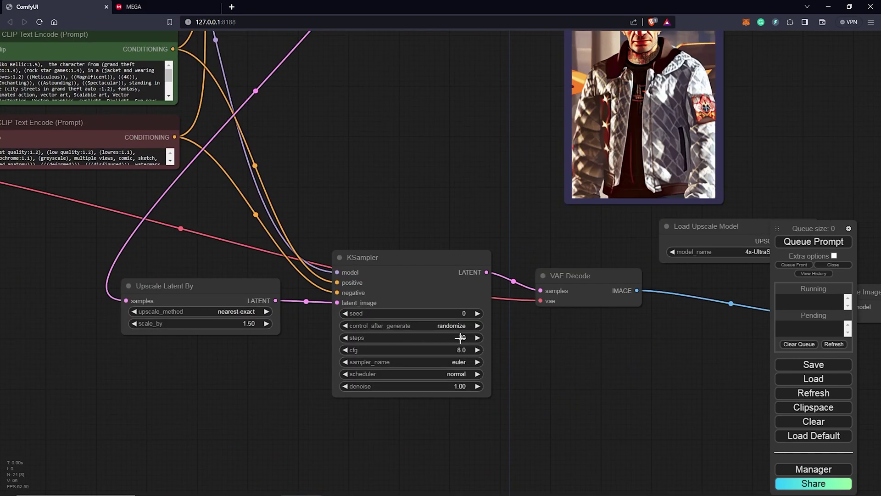
drag(460, 338, 468, 340)
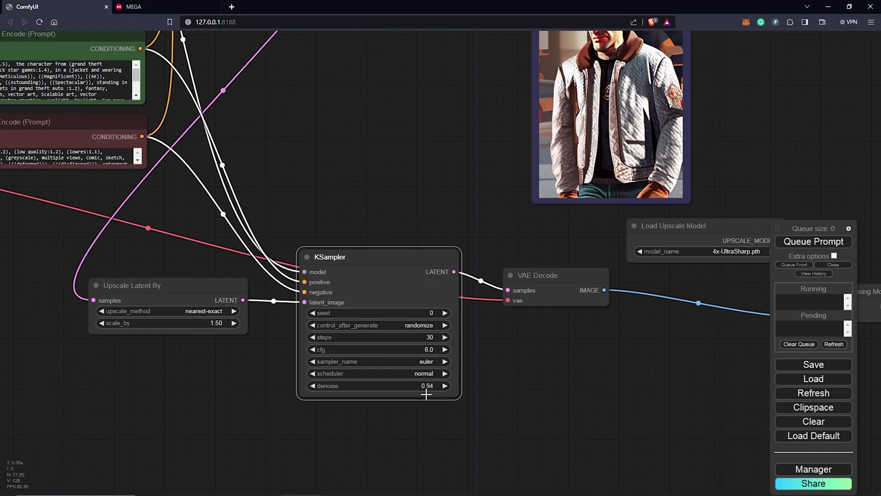
drag(426, 393, 420, 399)
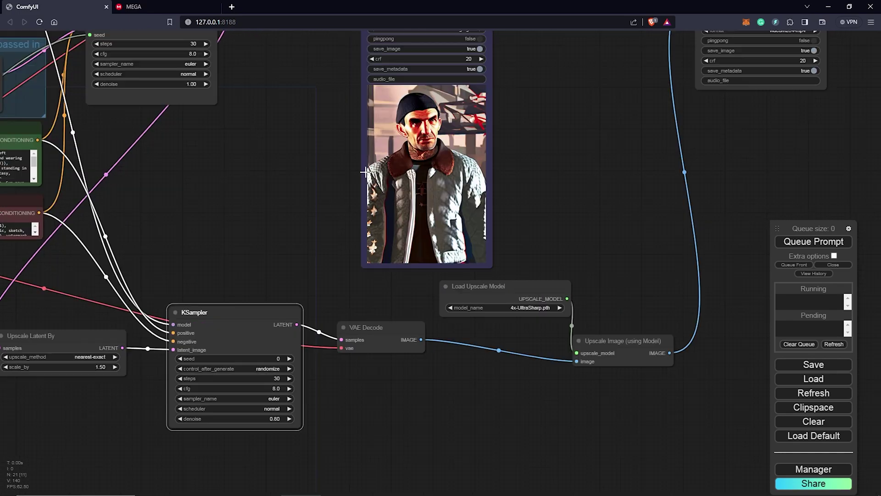
drag(339, 176, 216, 258)
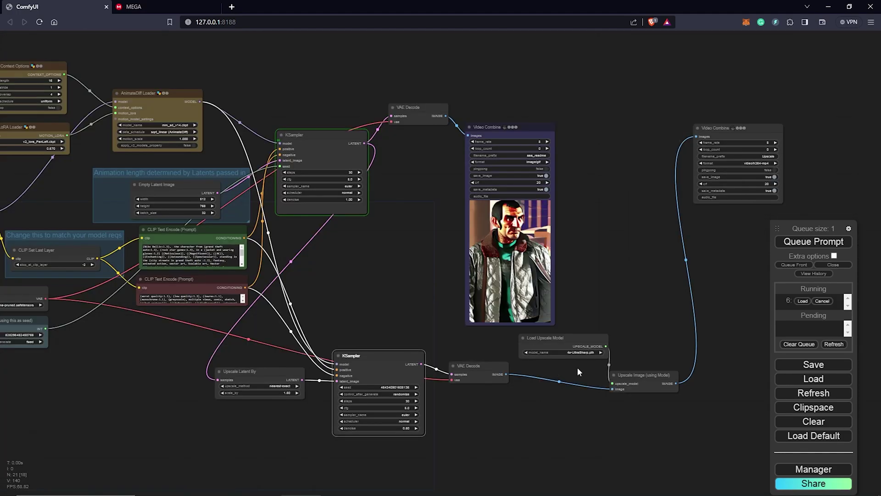
Follow the generation's progress from the first KSampler through the second KSampler to the Upscale Image node
scroll(395, 309, up, 2)
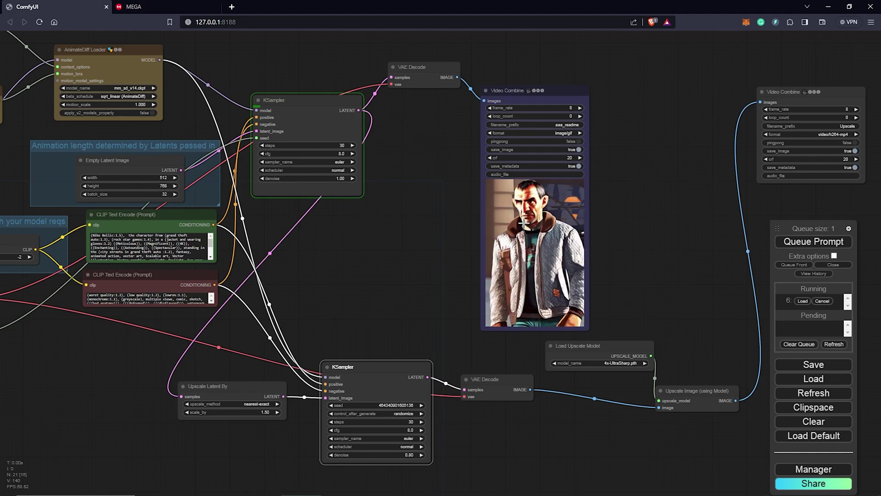
mouse_move(379, 266)
mouse_down()
mouse_move(153, 290)
mouse_move(301, 268)
mouse_move(388, 271)
mouse_up()
scroll(305, 146, up, 10)
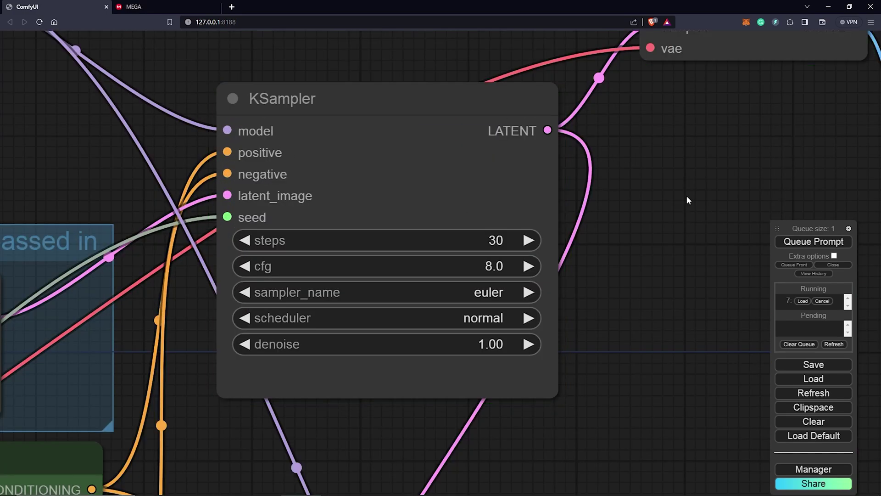
drag(686, 194, 263, 98)
scroll(378, 221, down, 5)
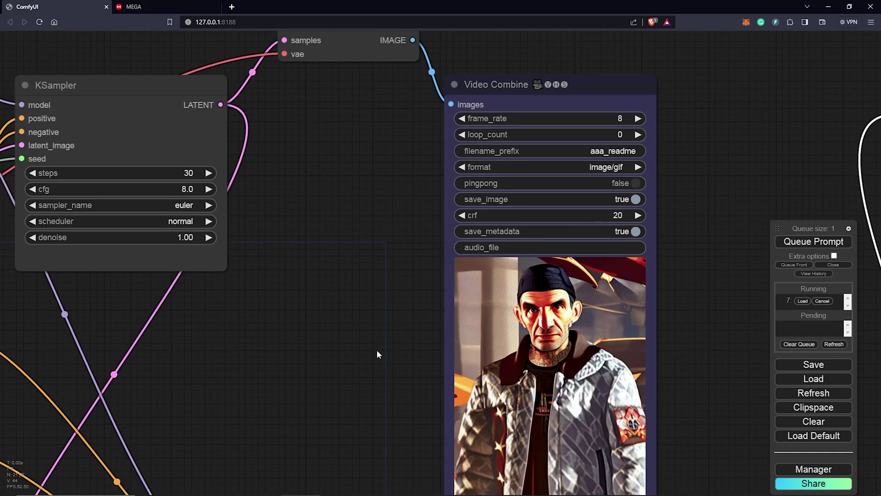
drag(390, 491, 428, 254)
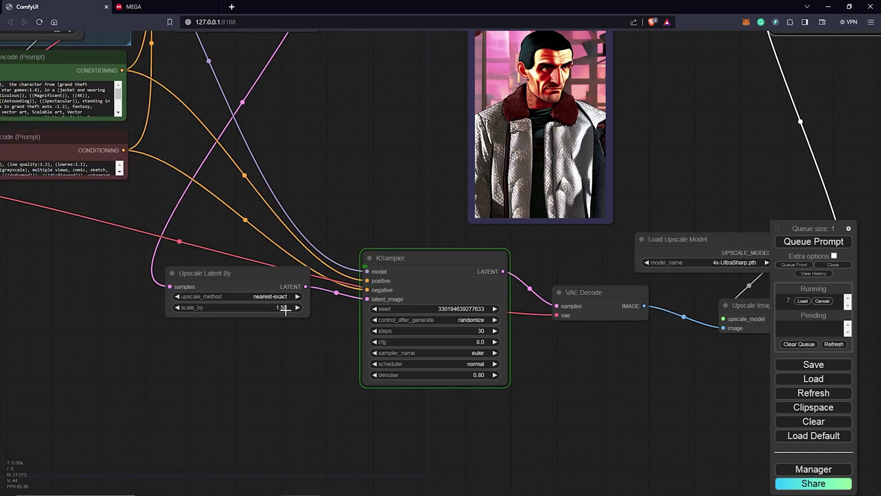
scroll(285, 308, up, 4)
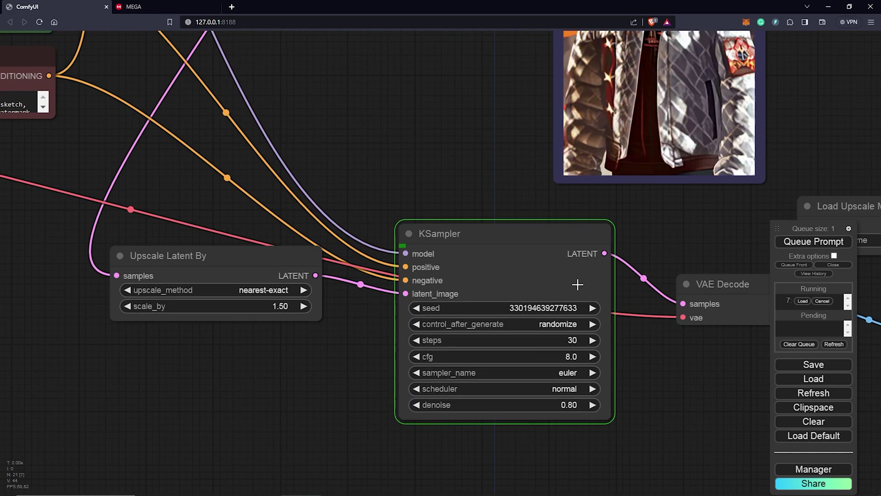
scroll(480, 253, down, 3)
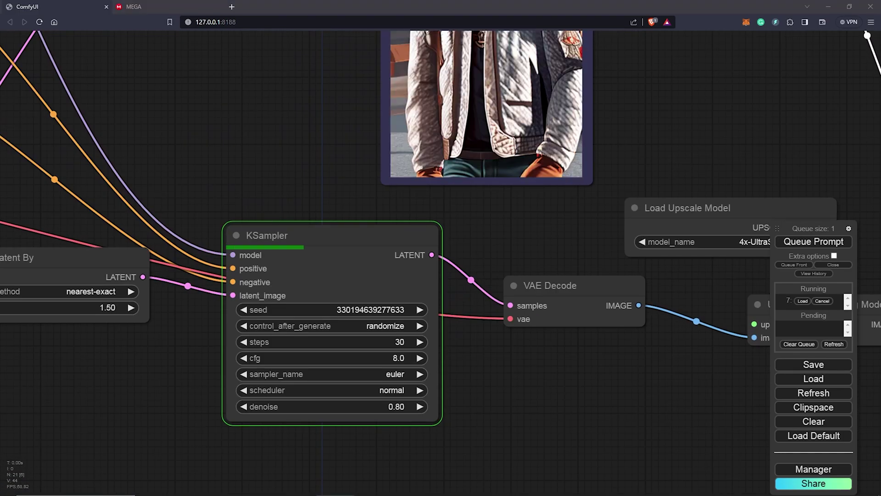
scroll(548, 264, down, 5)
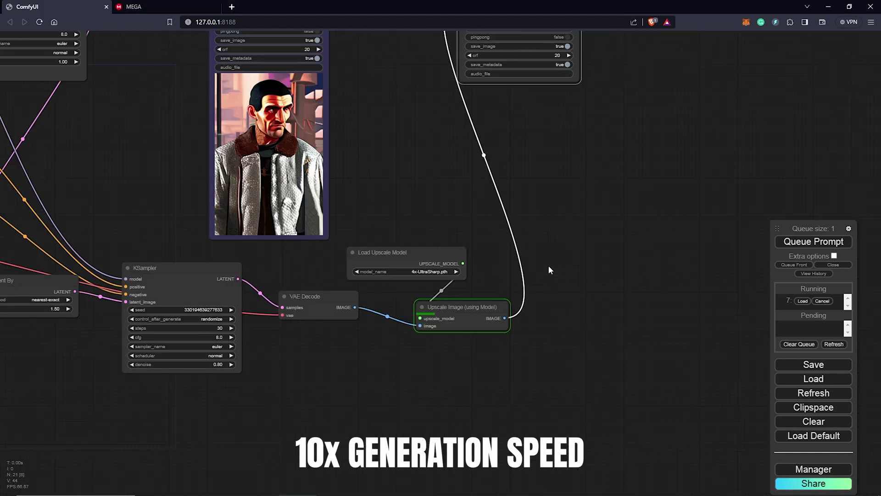
Rearrange the Load Upscale Model, Upscale Image and Upscale Video Combine nodes in a row beside the GIF Video Combine node
drag(571, 270, 515, 367)
drag(480, 89, 561, 92)
drag(550, 229, 503, 227)
drag(294, 346, 291, 86)
drag(369, 397, 377, 185)
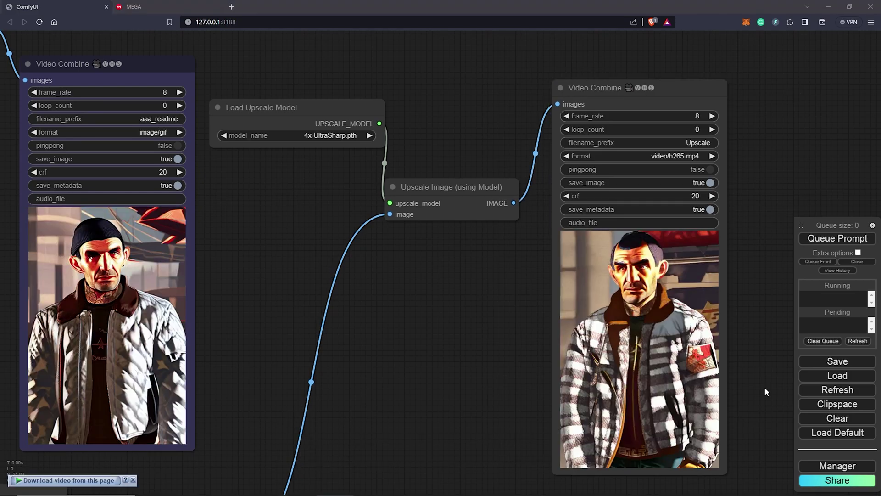
Open the upscaled video's preview from the Upscale Video Combine node in a new tab and save the preview
scroll(764, 386, down, 3)
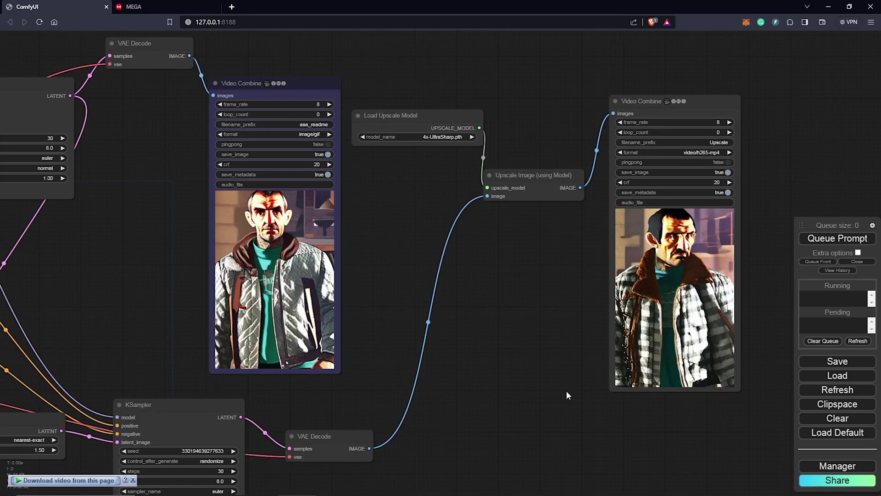
drag(567, 395, 333, 395)
scroll(601, 395, up, 2)
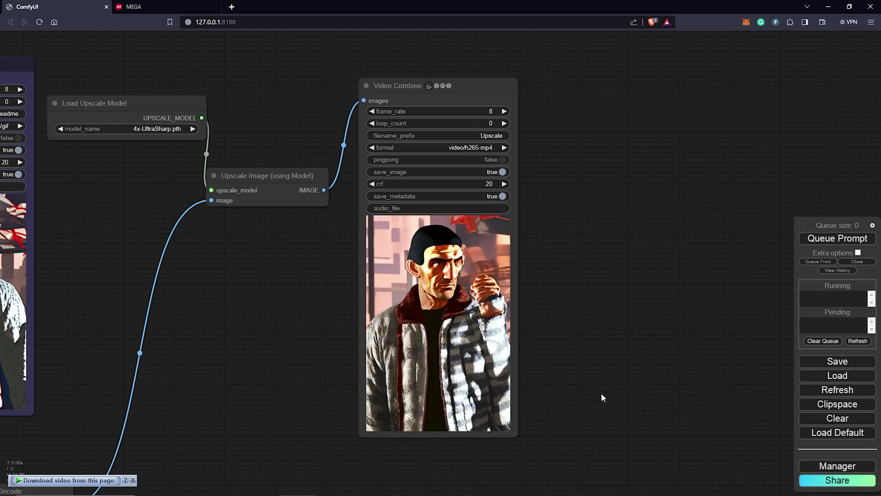
right_click(442, 290)
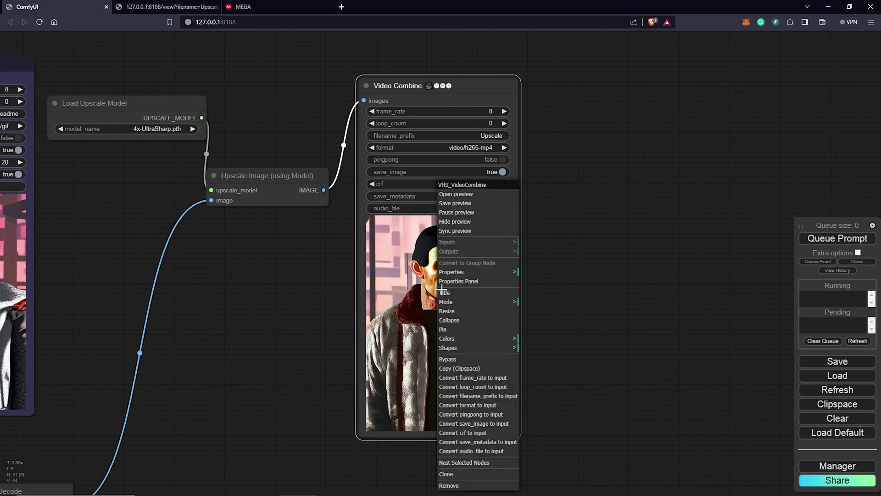
click(467, 204)
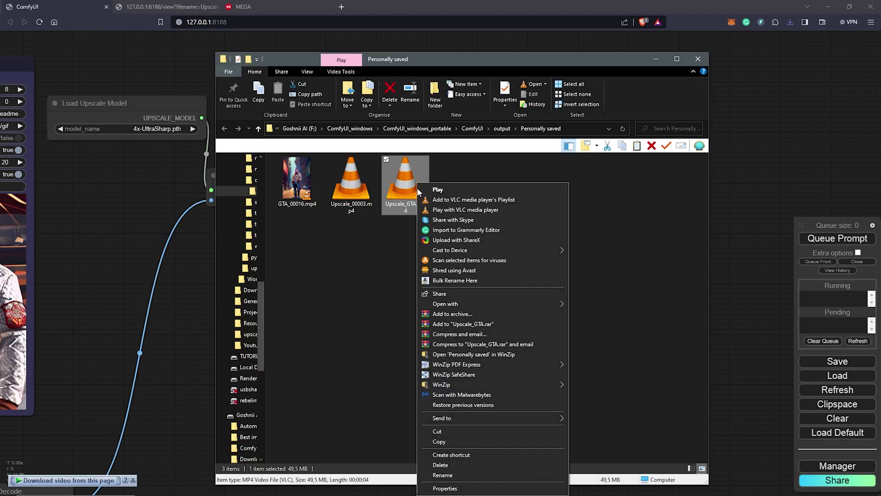
Open the properties of Upscale_GTA.mp4 in File Explorer and view its video details, including frame width and height
click(436, 479)
click(480, 212)
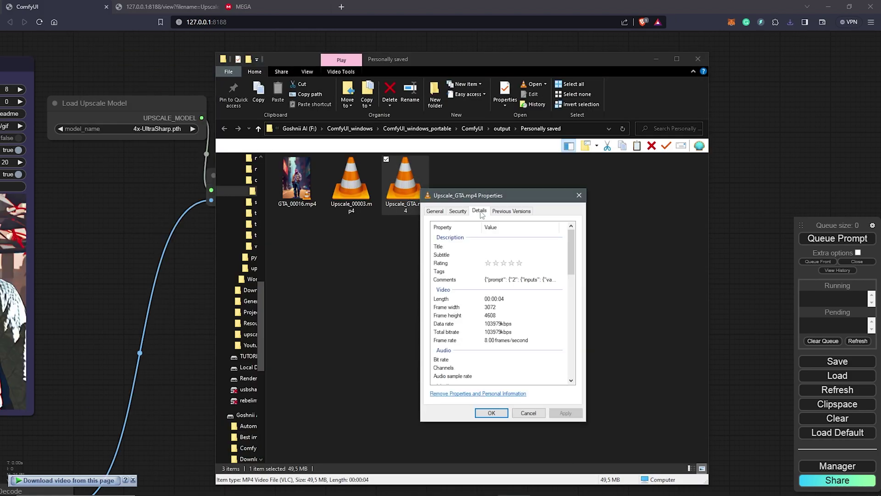